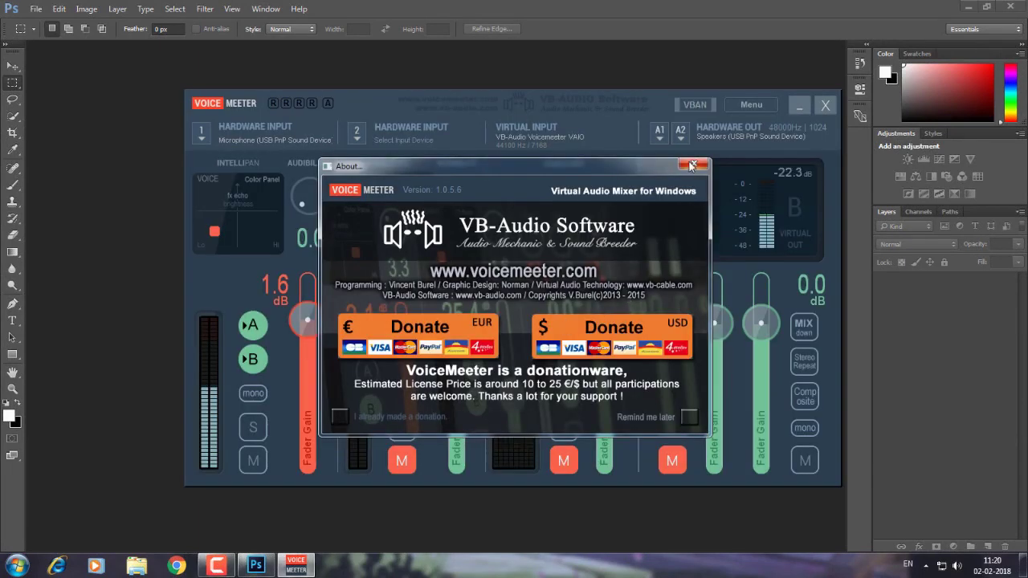
Step: Close the VoiceMeeter donation notice and minimize the mixer window to reveal Photoshop
{"action": "left_click", "coordinate": [693, 166]}
{"action": "left_click", "coordinate": [797, 108]}
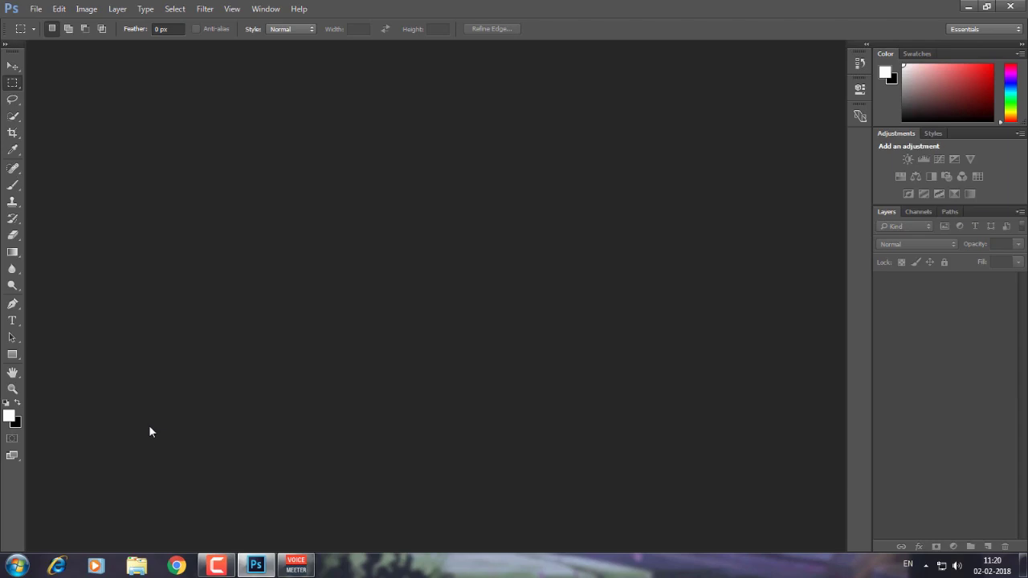
{"action": "left_click", "coordinate": [1023, 565]}
{"action": "double_click", "coordinate": [122, 294]}
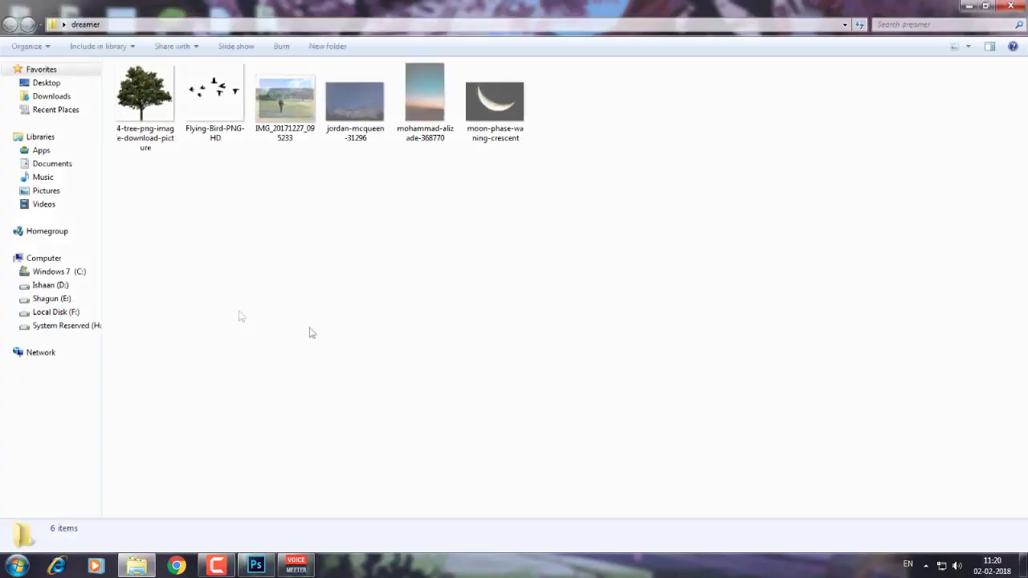
{"action": "left_click_drag", "start_coordinate": [598, 223], "coordinate": [101, 98]}
{"action": "left_click", "coordinate": [316, 212]}
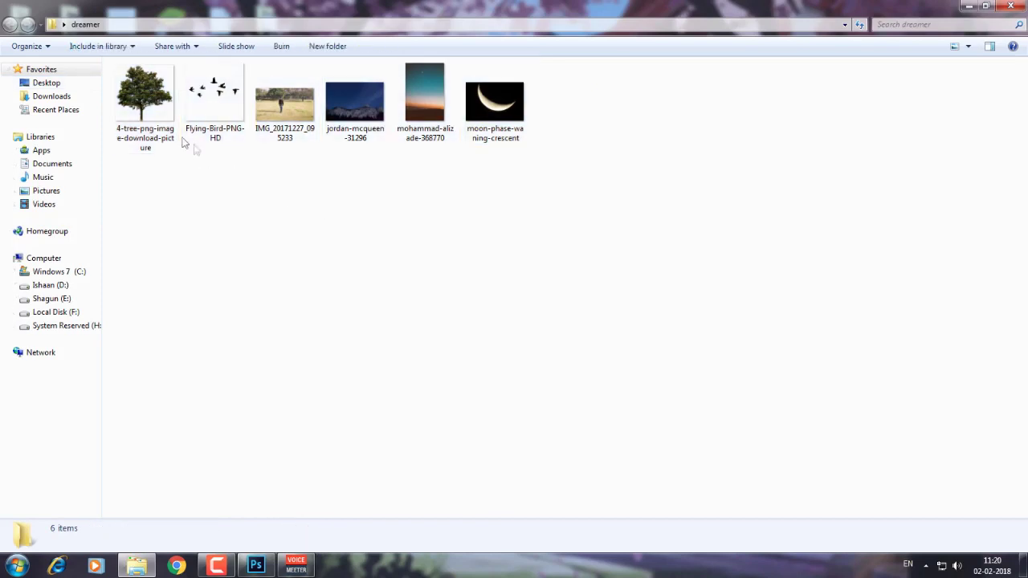
{"action": "left_click_drag", "start_coordinate": [645, 224], "coordinate": [192, 67]}
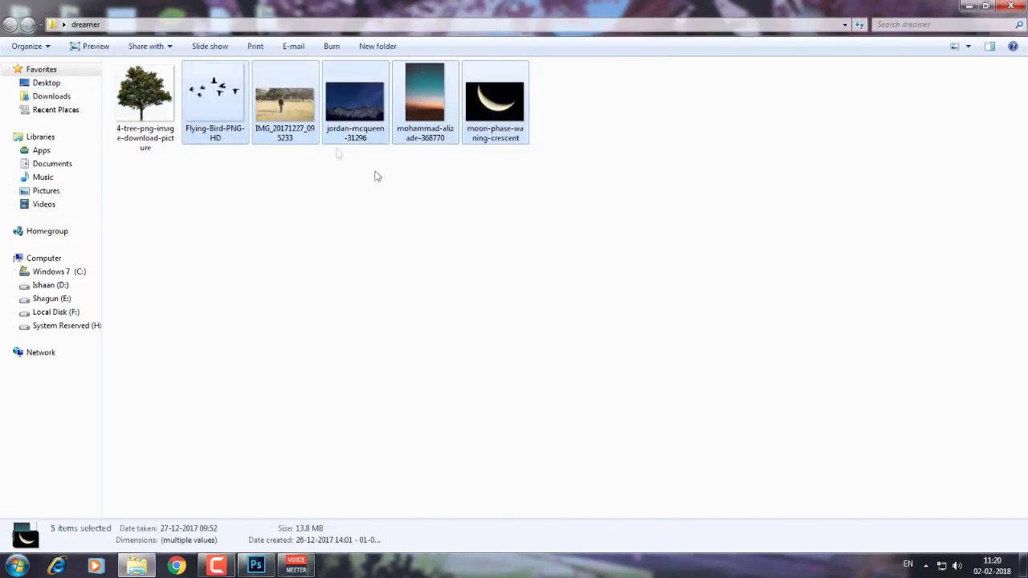
{"action": "left_click", "coordinate": [585, 236]}
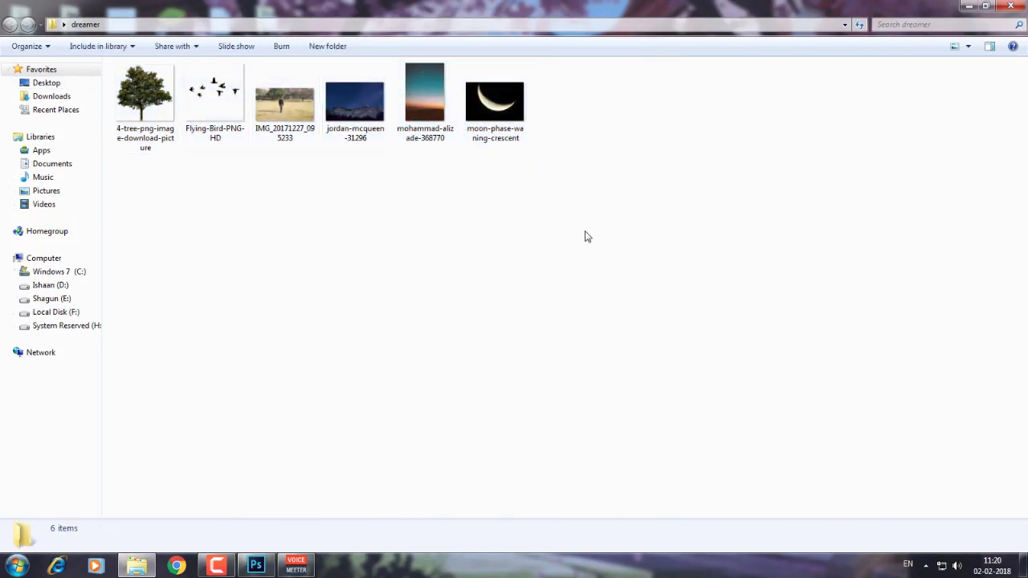
{"action": "key", "text": "alt+Tab"}
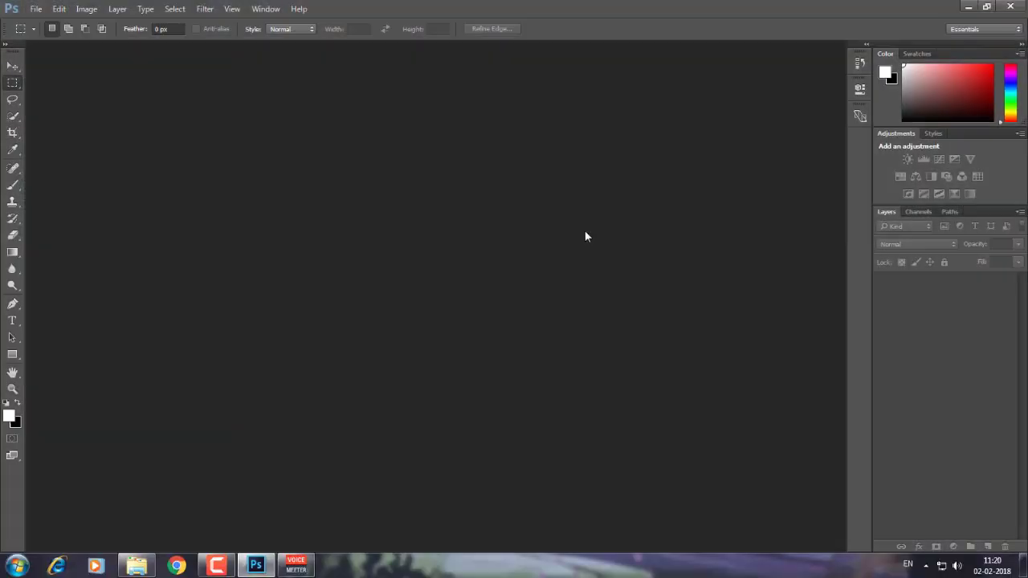
Step: Set up a new document with width and height of 1080 pixels at 300 ppi
{"action": "left_click", "coordinate": [36, 10]}
{"action": "left_click", "coordinate": [44, 22]}
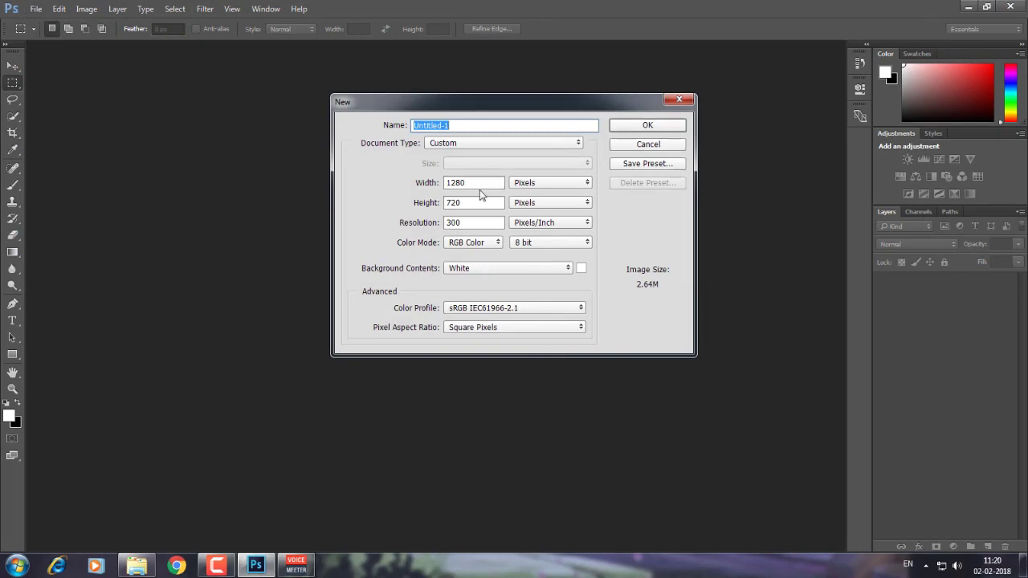
{"action": "double_click", "coordinate": [440, 184]}
{"action": "type", "text": "1080"}
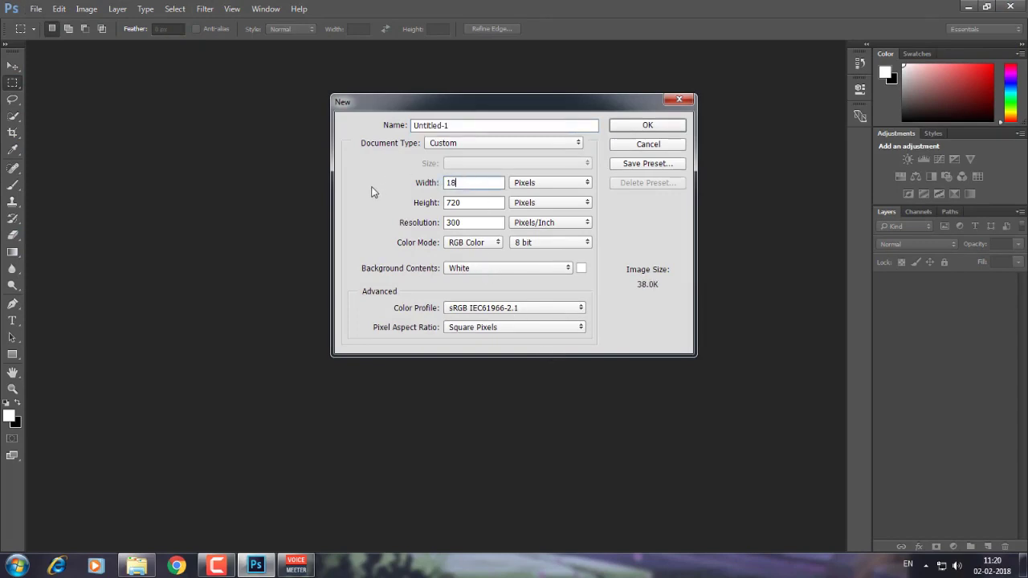
{"action": "double_click", "coordinate": [478, 202]}
{"action": "type", "text": "1080"}
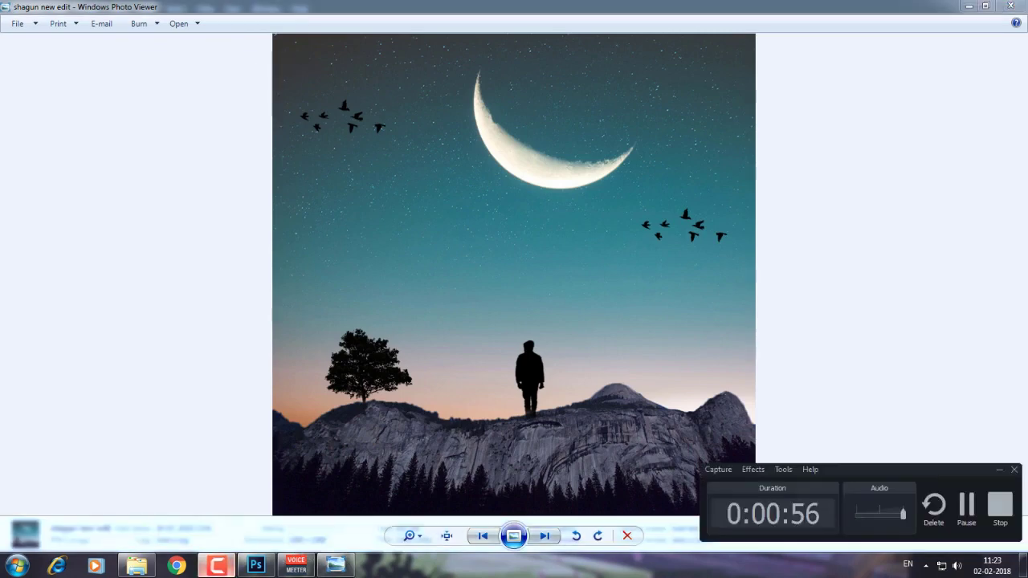
{"action": "left_click", "coordinate": [257, 566]}
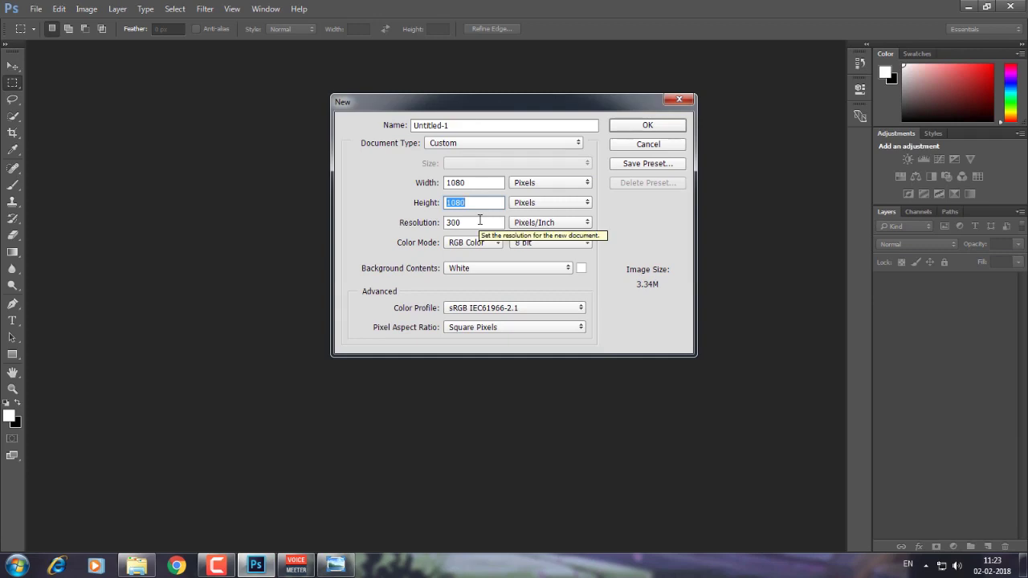
Step: Create the blank 1080 × 1080 canvas and open jordan-mcqueen-31296 from the dreamer folder
{"action": "key", "text": "Tab"}
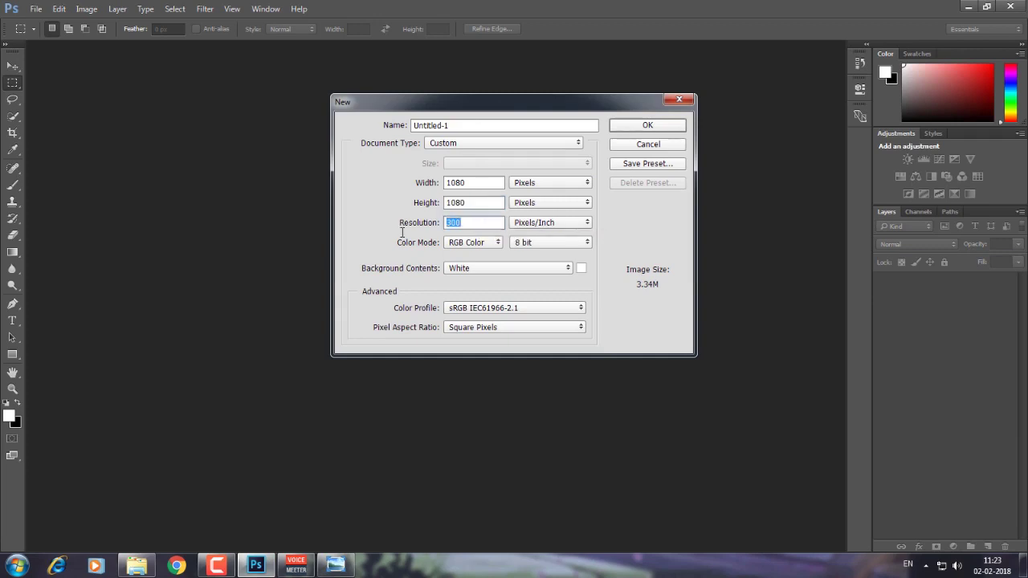
{"action": "left_click", "coordinate": [667, 129]}
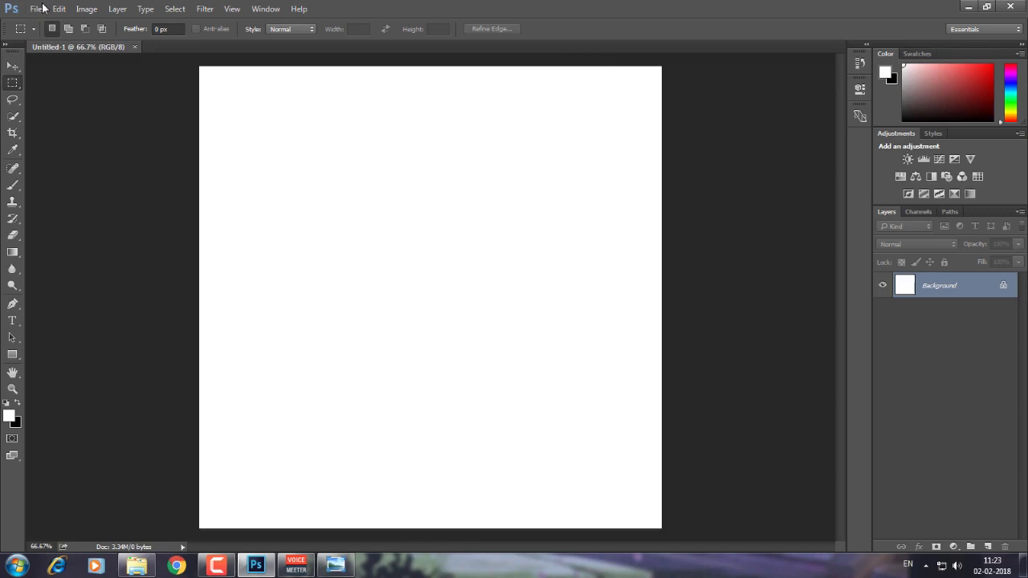
{"action": "left_click", "coordinate": [39, 9]}
{"action": "left_click", "coordinate": [48, 37]}
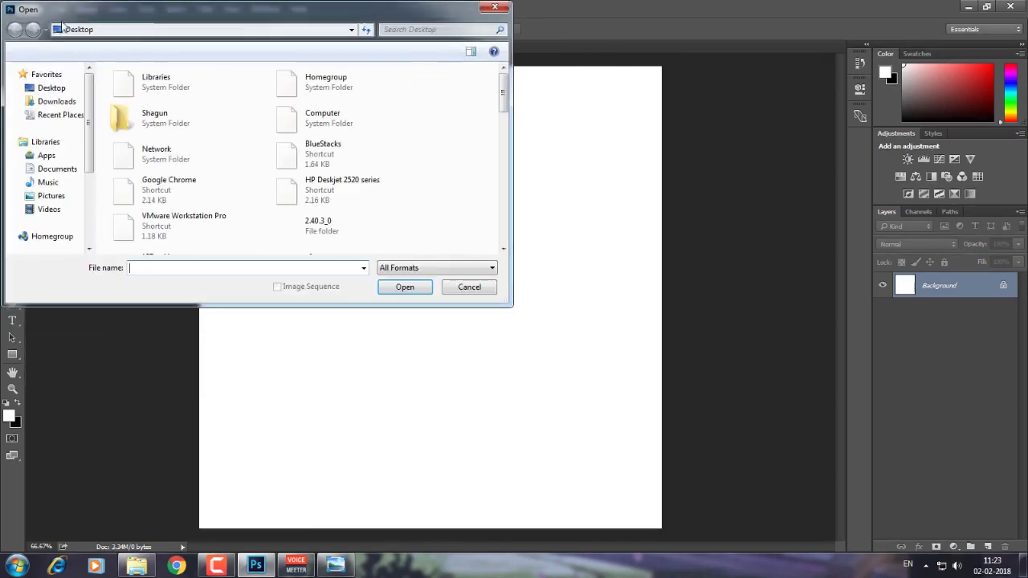
{"action": "scroll", "coordinate": [330, 229], "scroll_direction": "down", "scroll_amount": 5}
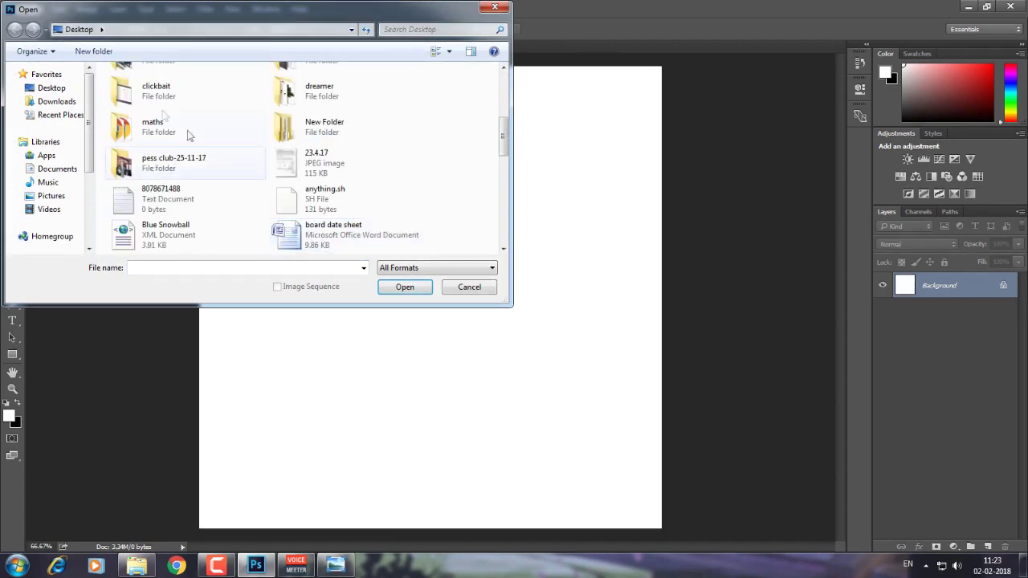
{"action": "double_click", "coordinate": [314, 90]}
{"action": "left_click", "coordinate": [379, 130]}
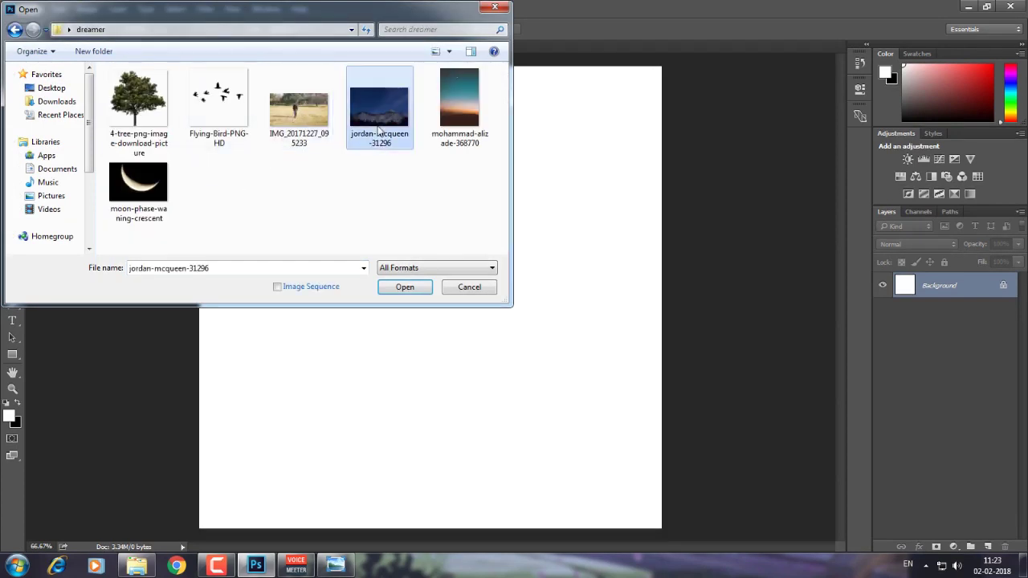
{"action": "left_click", "coordinate": [421, 292]}
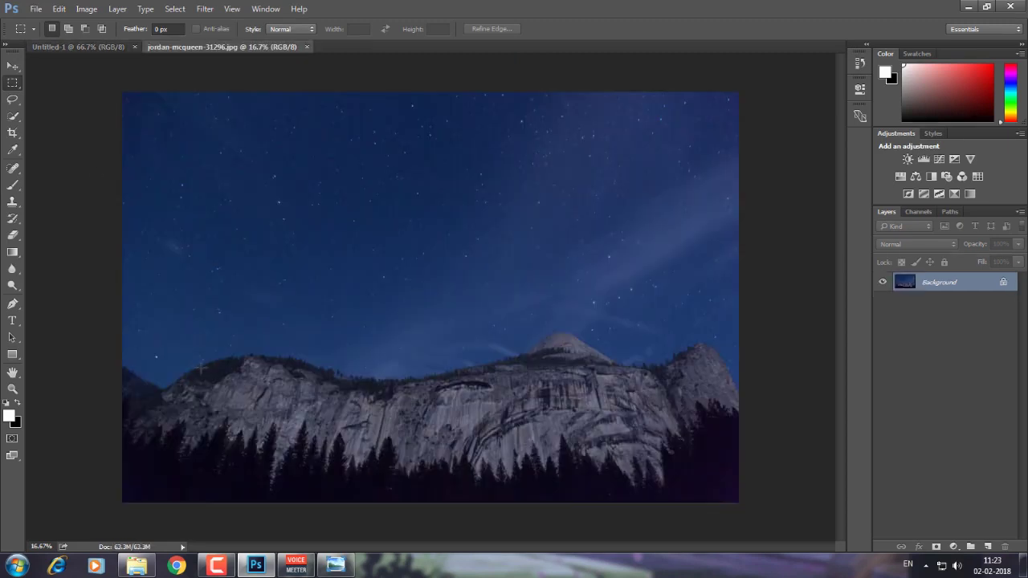
Step: Quick-select the dark trees and rock face along the mountain ridge with a smaller brush
{"action": "left_click", "coordinate": [13, 117]}
{"action": "right_click", "coordinate": [13, 121]}
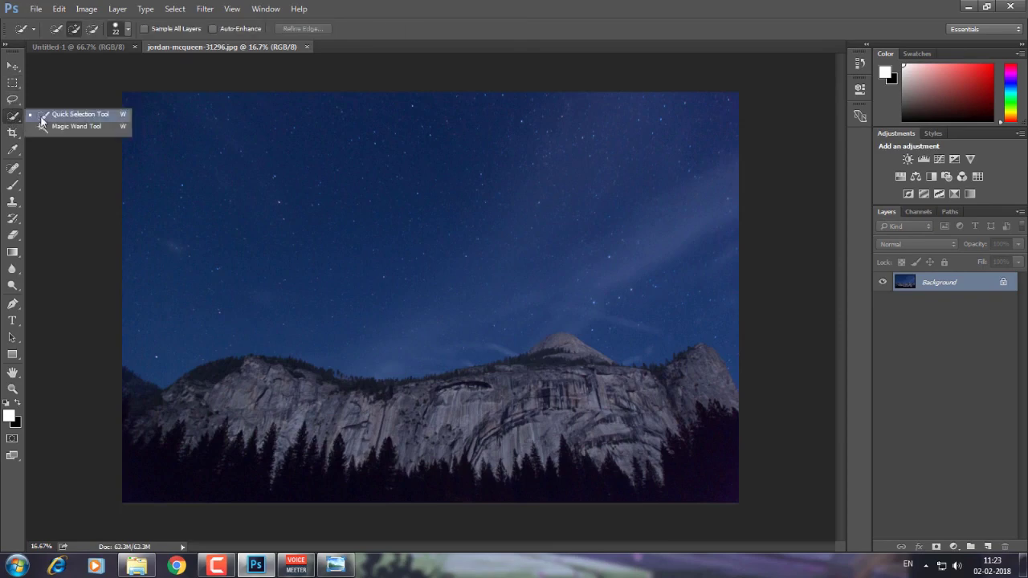
{"action": "left_click", "coordinate": [40, 119]}
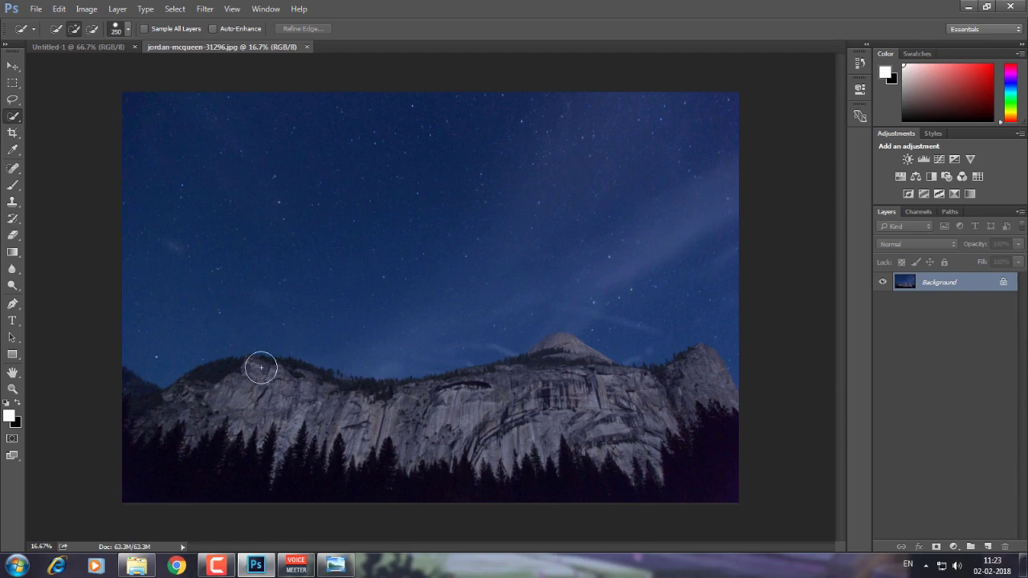
{"action": "key", "text": "bracketleft"}
{"action": "mouse_move", "coordinate": [126, 381]}
{"action": "left_mouse_down"}
{"action": "mouse_move", "coordinate": [166, 413]}
{"action": "mouse_move", "coordinate": [337, 450]}
{"action": "left_mouse_up"}
{"action": "mouse_move", "coordinate": [519, 460]}
{"action": "left_mouse_down"}
{"action": "mouse_move", "coordinate": [591, 433]}
{"action": "mouse_move", "coordinate": [638, 431]}
{"action": "left_mouse_up"}
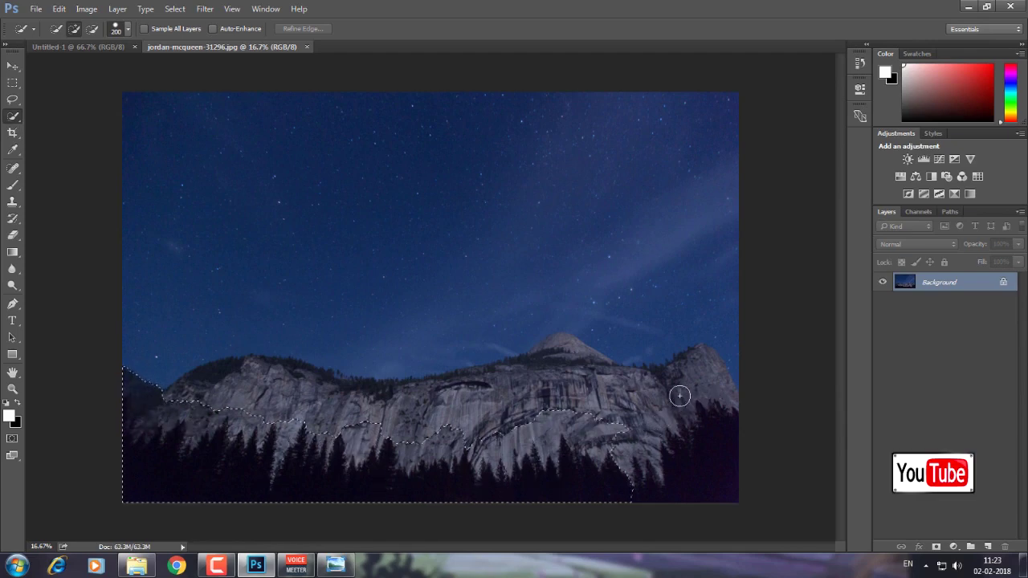
{"action": "mouse_move", "coordinate": [679, 395]}
{"action": "left_mouse_down"}
{"action": "mouse_move", "coordinate": [628, 411]}
{"action": "mouse_move", "coordinate": [430, 417]}
{"action": "left_mouse_up"}
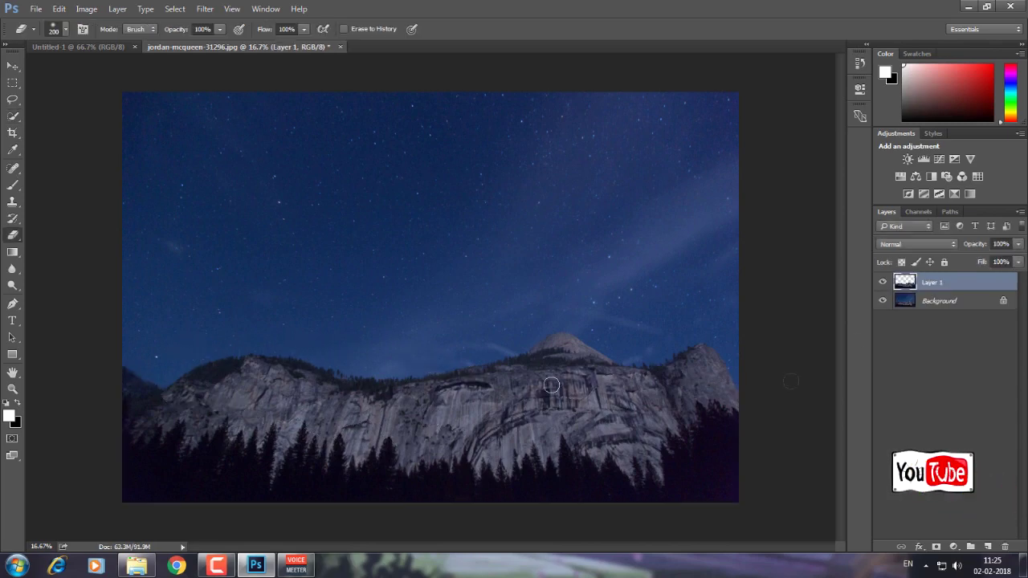
Step: Hide the Background layer and erase leftover sky along the ridge edge
{"action": "left_click", "coordinate": [884, 301]}
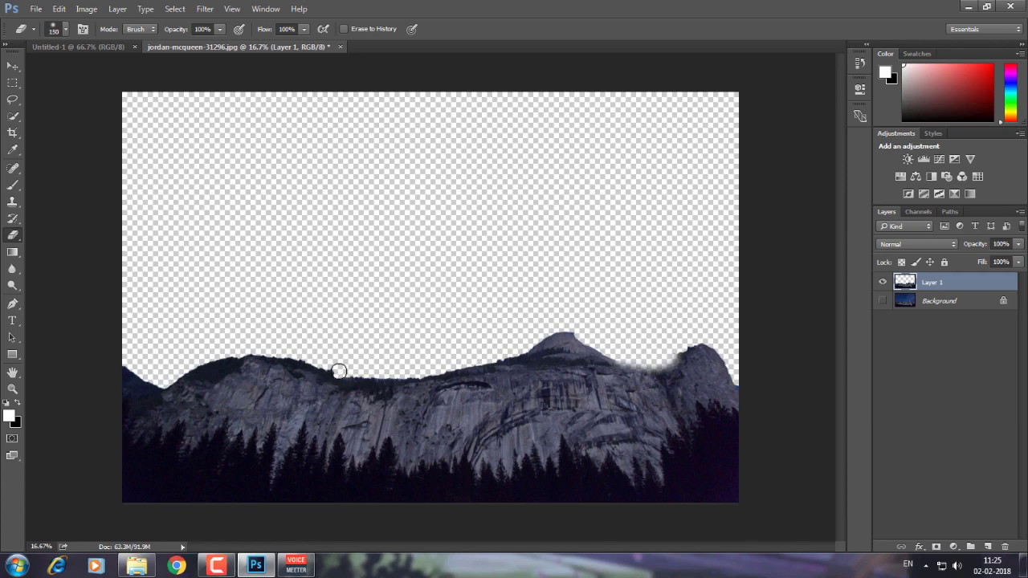
{"action": "key", "text": "bracketleft"}
{"action": "left_click_drag", "start_coordinate": [337, 372], "coordinate": [294, 354]}
{"action": "left_click", "coordinate": [12, 66]}
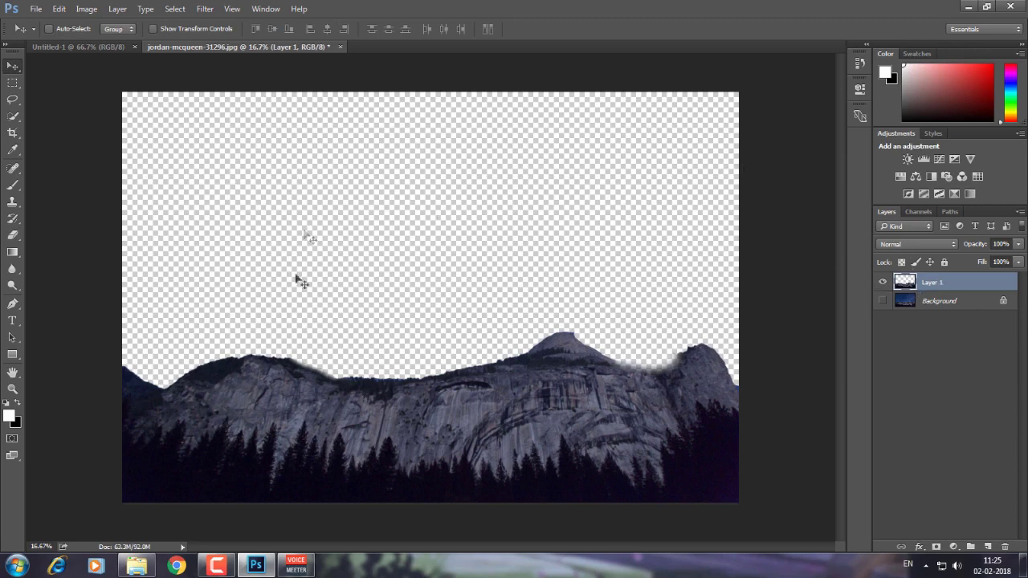
Step: Drag the mountain layer into Untitled-1 and scale it to about 59% along the bottom
{"action": "left_click_drag", "start_coordinate": [298, 281], "coordinate": [427, 164]}
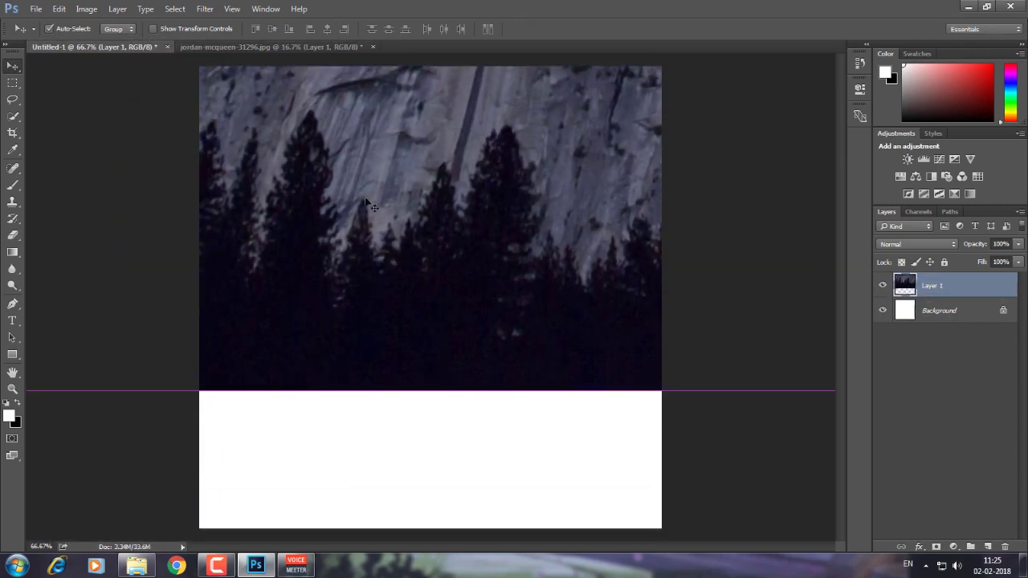
{"action": "key", "text": "ctrl+t"}
{"action": "left_click_drag", "start_coordinate": [323, 252], "coordinate": [588, 243]}
{"action": "left_click_drag", "start_coordinate": [344, 255], "coordinate": [586, 215]}
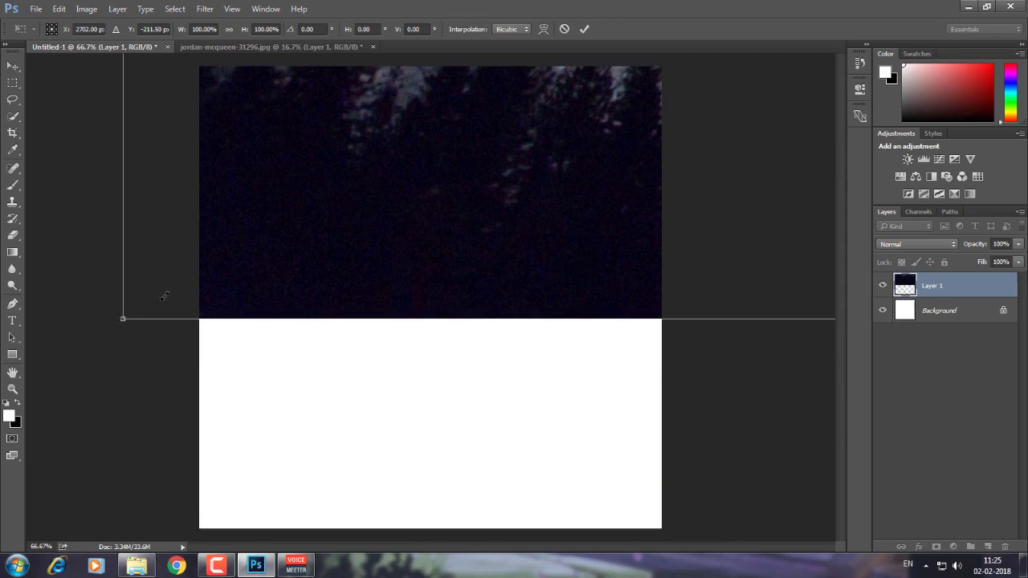
{"action": "left_click_drag", "start_coordinate": [122, 319], "coordinate": [182, 284]}
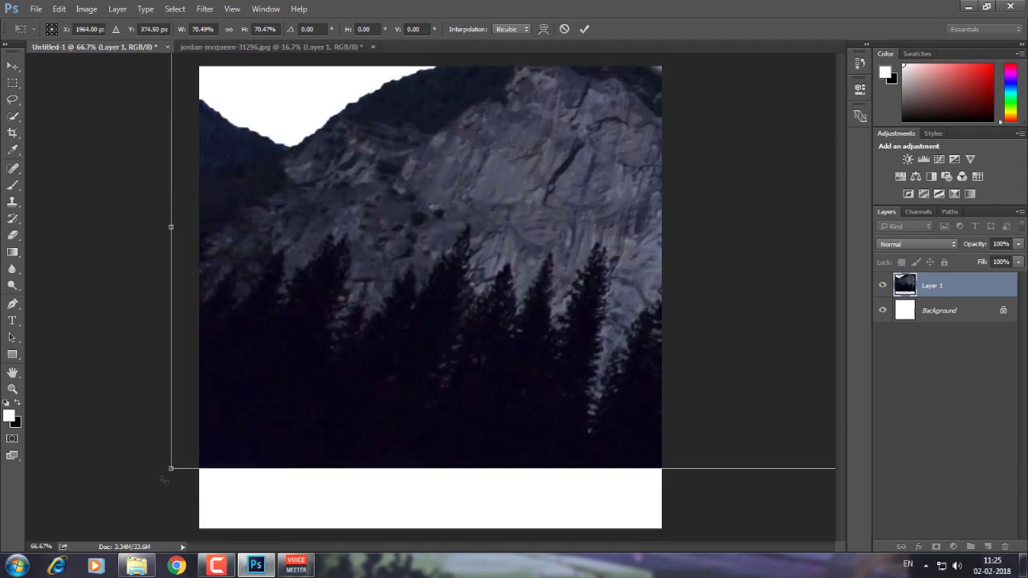
{"action": "left_click_drag", "start_coordinate": [169, 470], "coordinate": [438, 233]}
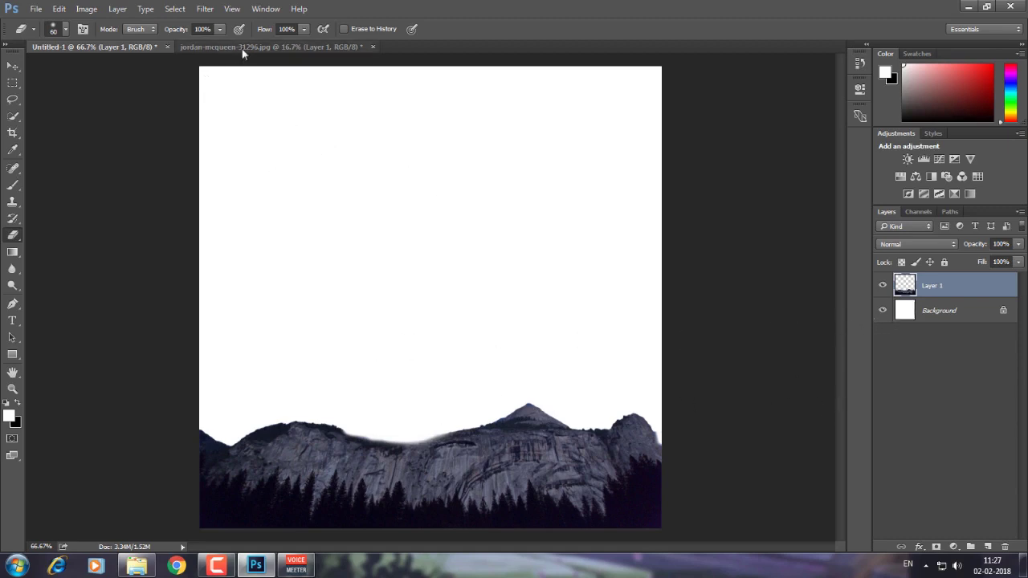
{"action": "left_click", "coordinate": [33, 6]}
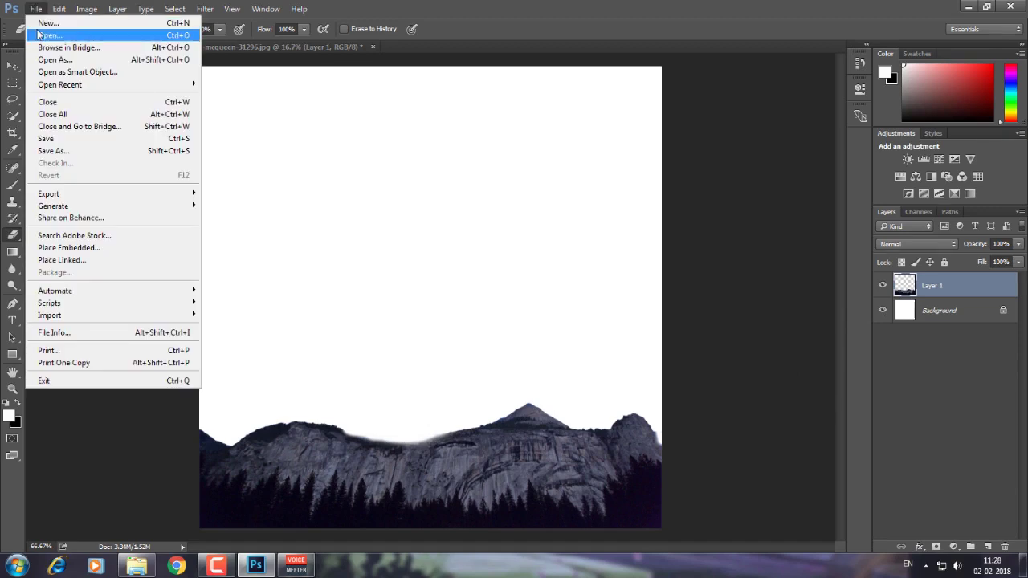
Step: Open the mohammad-alizade-368770 sky photo
{"action": "left_click", "coordinate": [46, 32]}
{"action": "left_click", "coordinate": [450, 134]}
{"action": "left_click", "coordinate": [420, 289]}
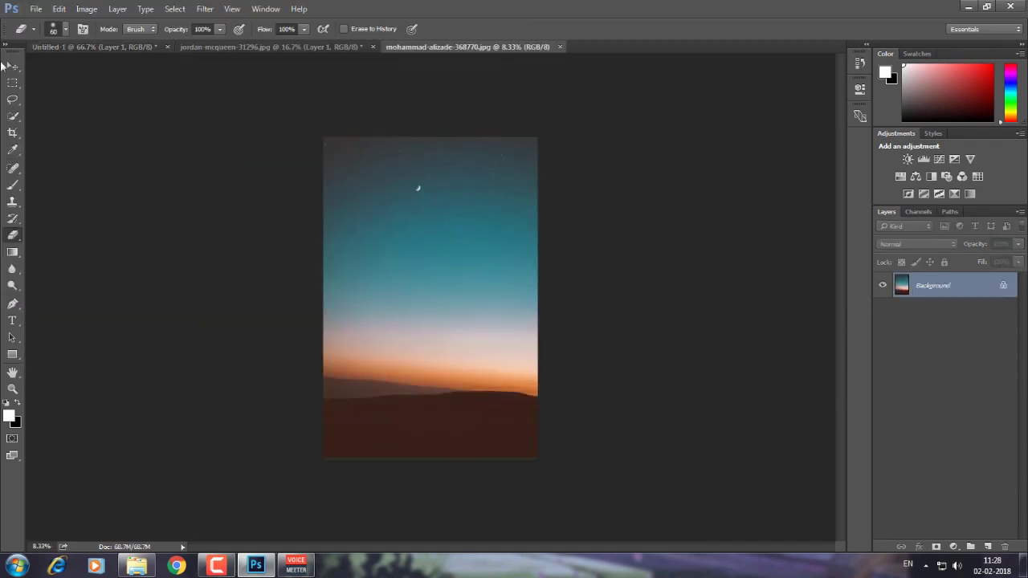
Step: Marquee the sky down to the horizon, copy it to a new layer, and hide Background
{"action": "left_click", "coordinate": [11, 83]}
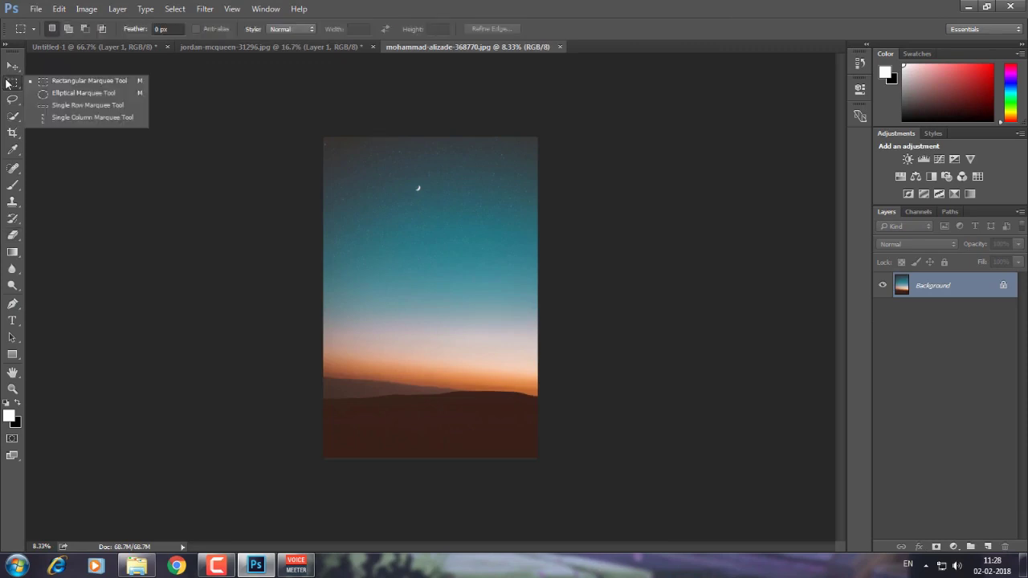
{"action": "left_click", "coordinate": [56, 82]}
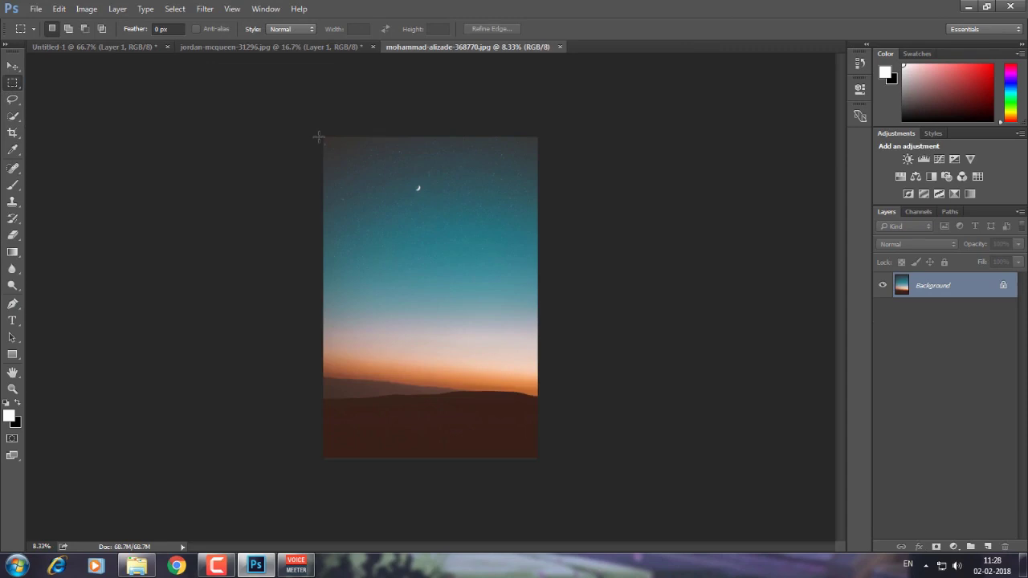
{"action": "left_click_drag", "start_coordinate": [319, 136], "coordinate": [541, 374]}
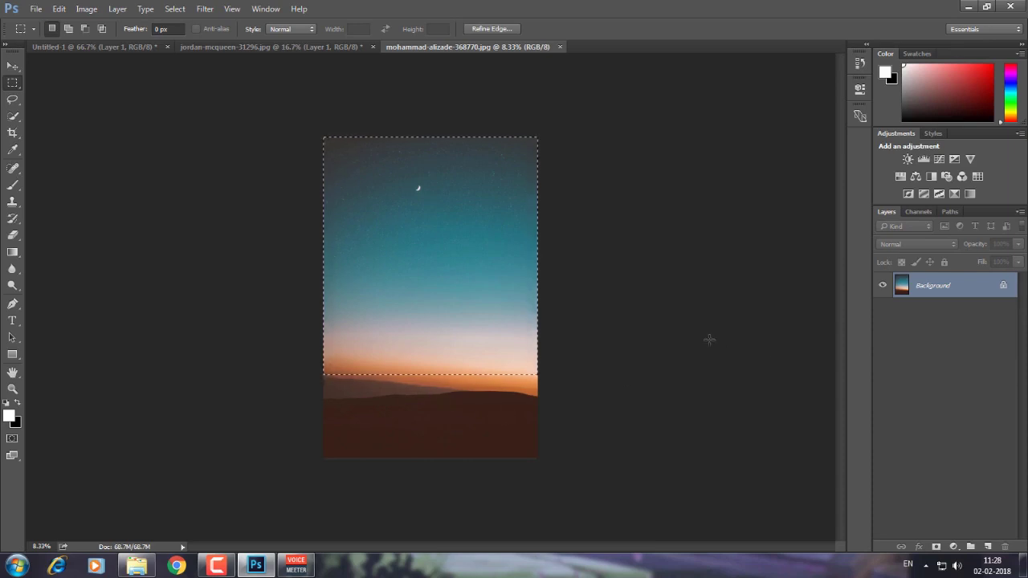
{"action": "key", "text": "ctrl+j"}
{"action": "left_click", "coordinate": [884, 311]}
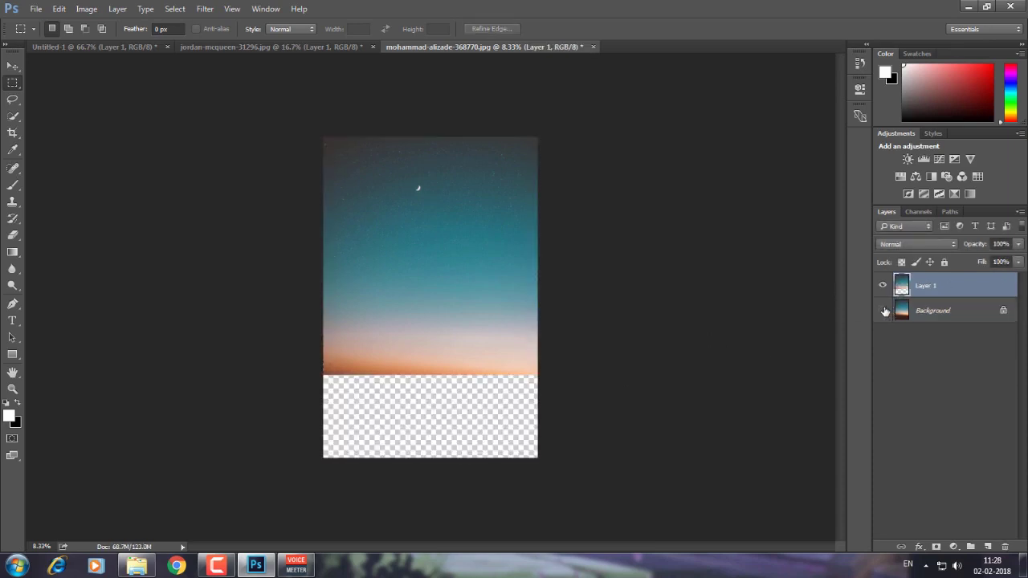
{"action": "key", "text": "ctrl+plus"}
{"action": "key", "text": "ctrl+plus"}
{"action": "key", "text": "ctrl+plus"}
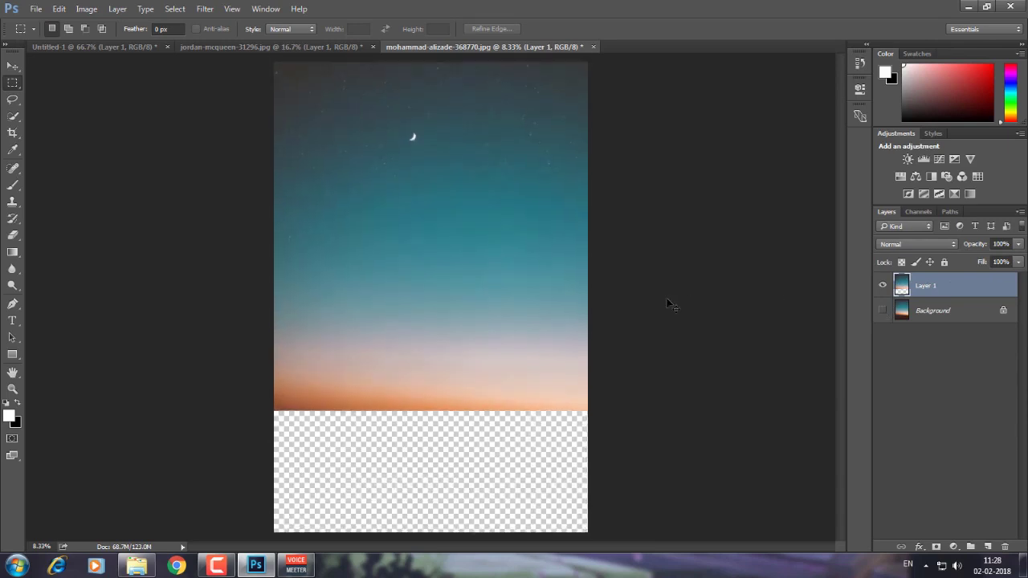
{"action": "scroll", "coordinate": [463, 248], "scroll_direction": "up", "scroll_amount": 2}
{"action": "scroll", "coordinate": [462, 248], "scroll_direction": "up", "scroll_amount": 3}
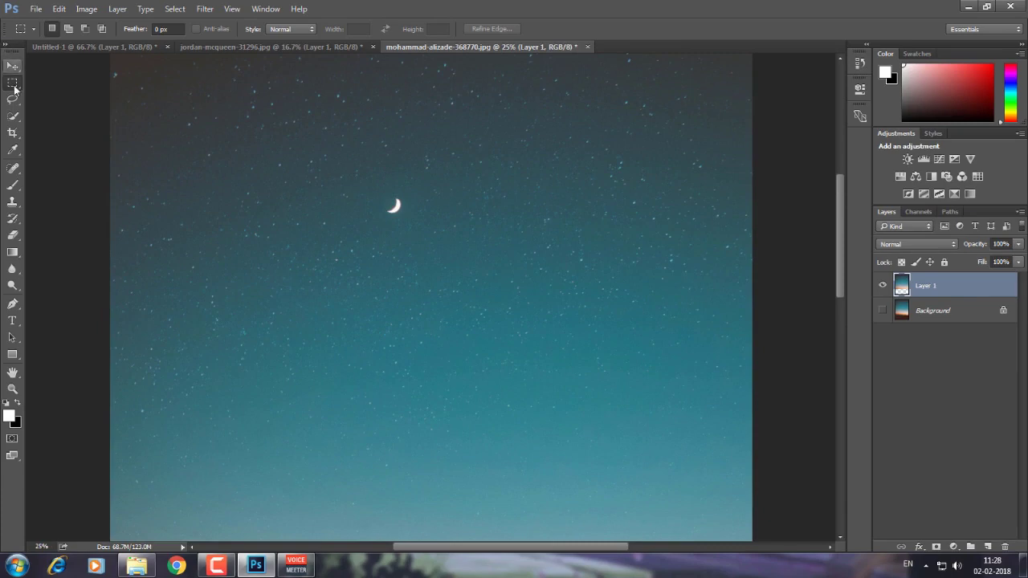
Step: Fill a small box around the moon with Content-Aware, Normal mode, 100% opacity
{"action": "left_click_drag", "start_coordinate": [13, 86], "coordinate": [68, 94]}
{"action": "left_click_drag", "start_coordinate": [382, 190], "coordinate": [408, 217]}
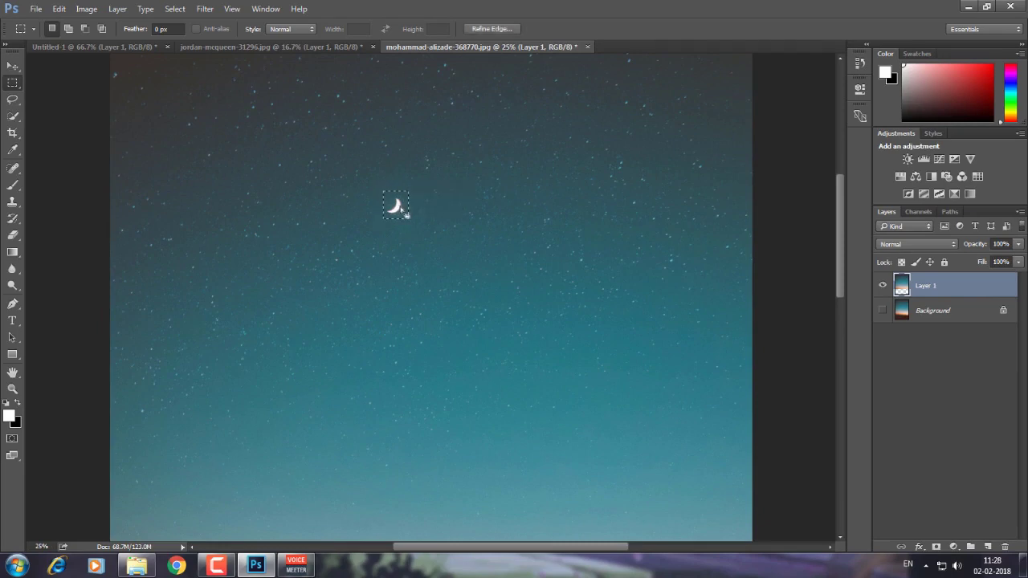
{"action": "right_click", "coordinate": [403, 209]}
{"action": "left_click", "coordinate": [468, 391]}
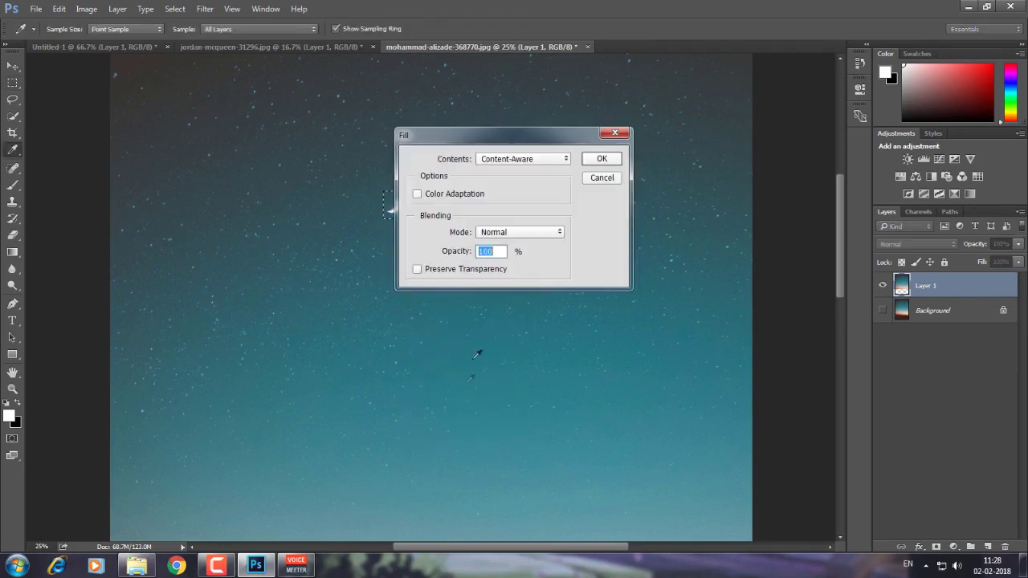
{"action": "left_click", "coordinate": [558, 158]}
{"action": "left_click", "coordinate": [522, 158]}
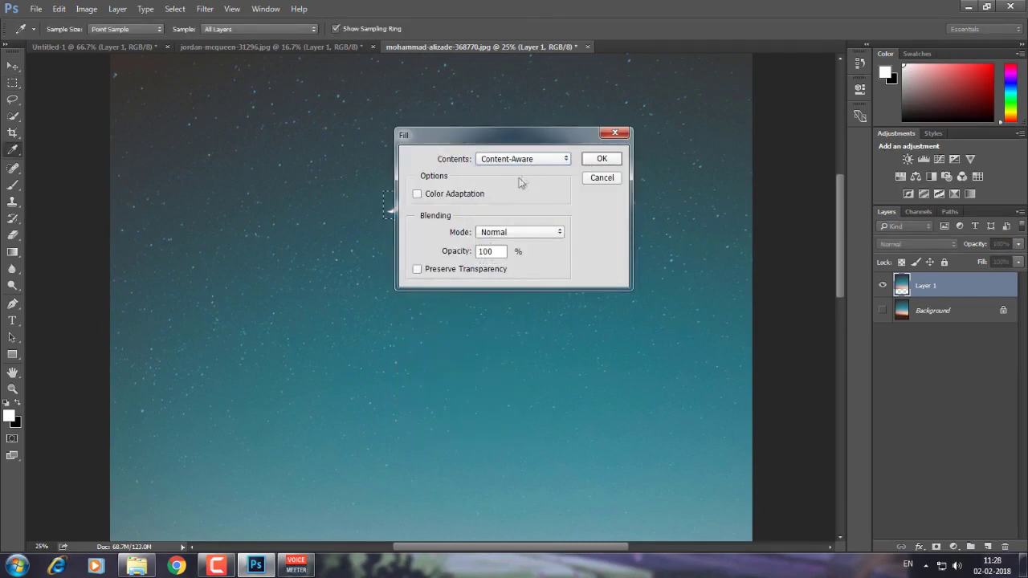
{"action": "double_click", "coordinate": [492, 251]}
{"action": "left_click", "coordinate": [510, 232]}
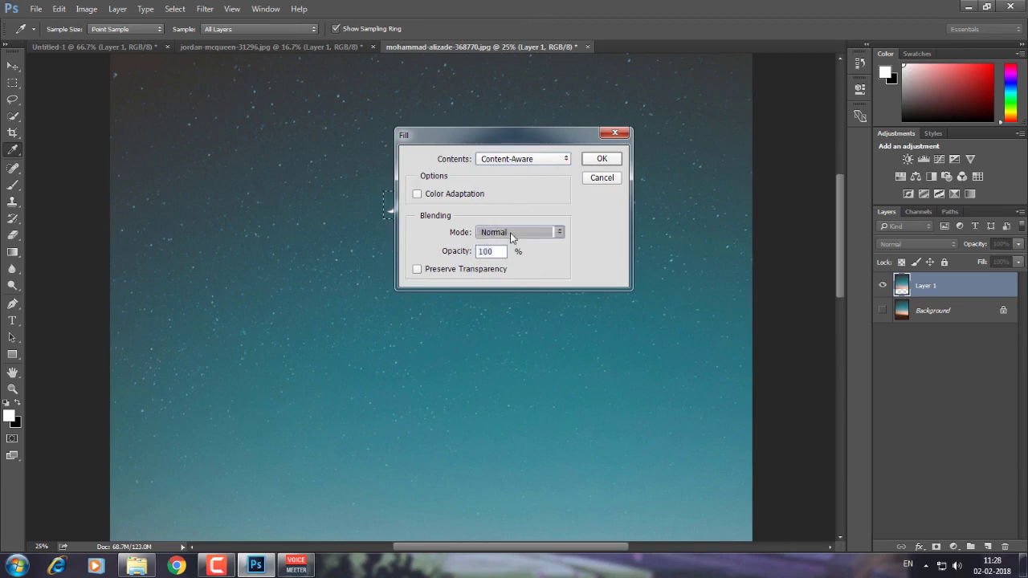
{"action": "left_click", "coordinate": [510, 232]}
{"action": "left_click", "coordinate": [601, 159]}
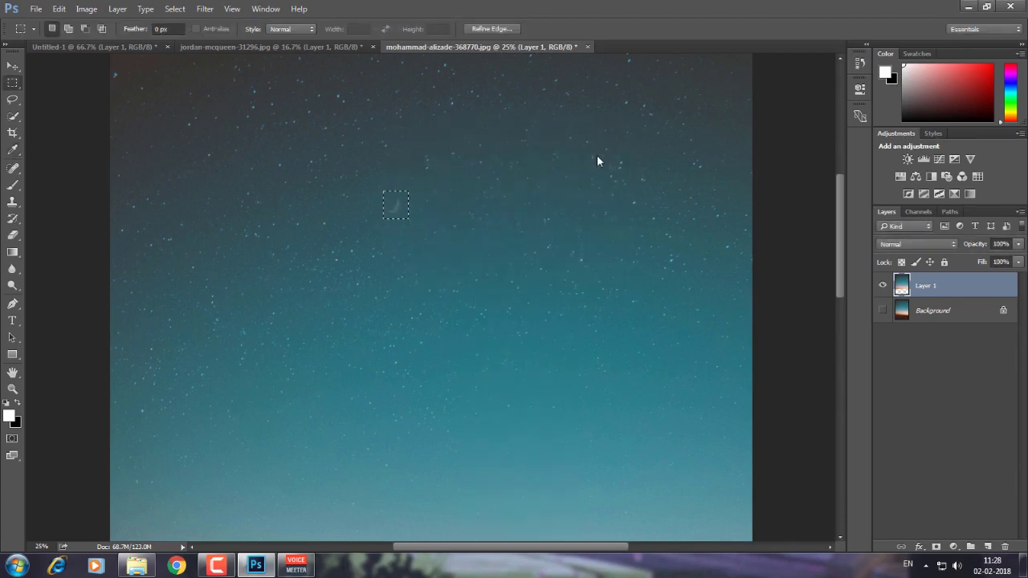
{"action": "key", "text": "ctrl+minus"}
{"action": "key", "text": "ctrl+minus"}
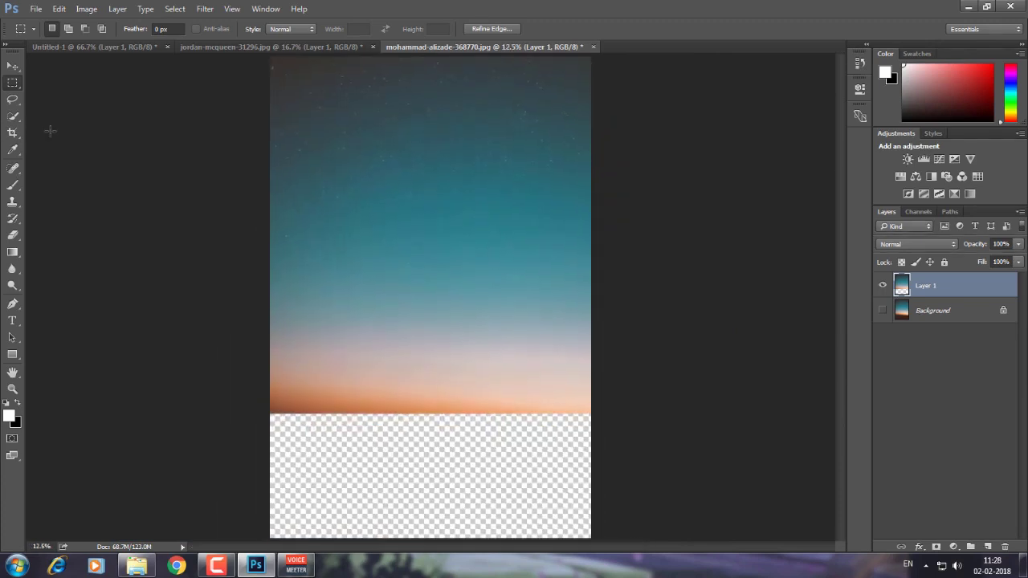
Step: Deselect, drag the moonless sky layer into Untitled-1 and position it on the canvas
{"action": "key", "text": "ctrl+d"}
{"action": "left_click", "coordinate": [13, 65]}
{"action": "left_click_drag", "start_coordinate": [346, 165], "coordinate": [351, 194]}
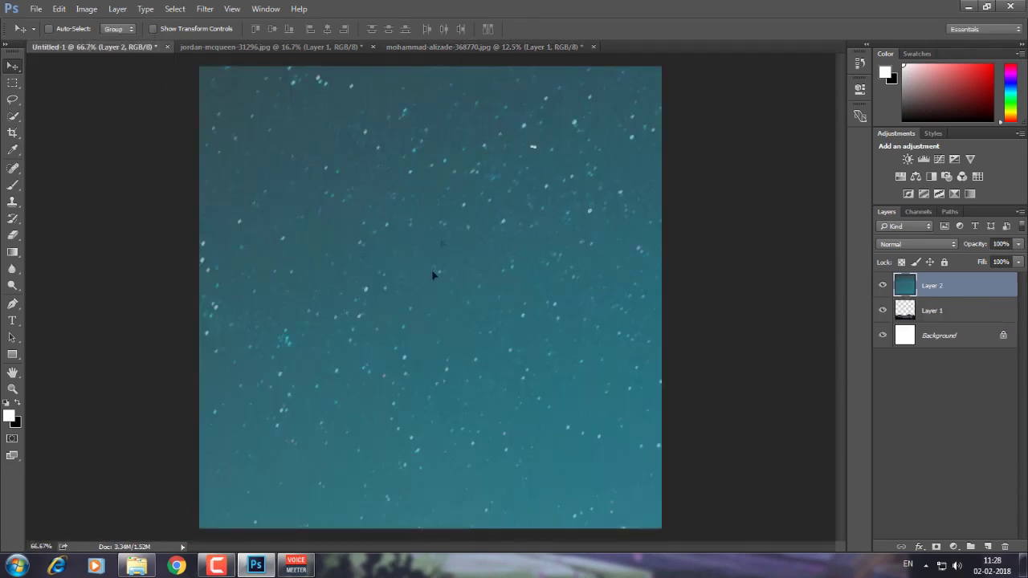
{"action": "left_click_drag", "start_coordinate": [432, 273], "coordinate": [474, 155]}
{"action": "left_click_drag", "start_coordinate": [519, 341], "coordinate": [420, 413]}
{"action": "key", "text": "ctrl+t"}
{"action": "left_click_drag", "start_coordinate": [461, 271], "coordinate": [302, 226]}
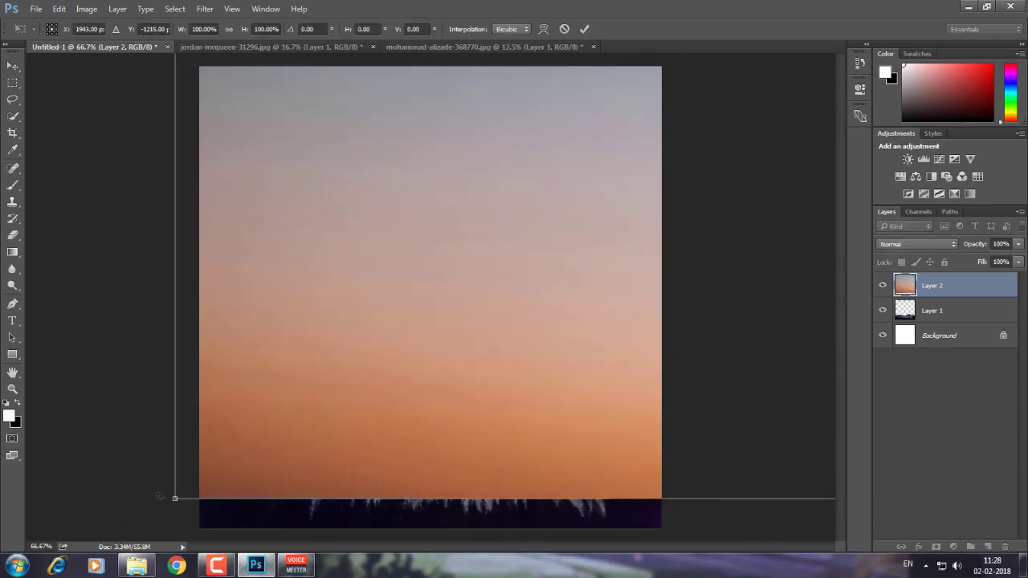
{"action": "left_click_drag", "start_coordinate": [174, 500], "coordinate": [558, 118]}
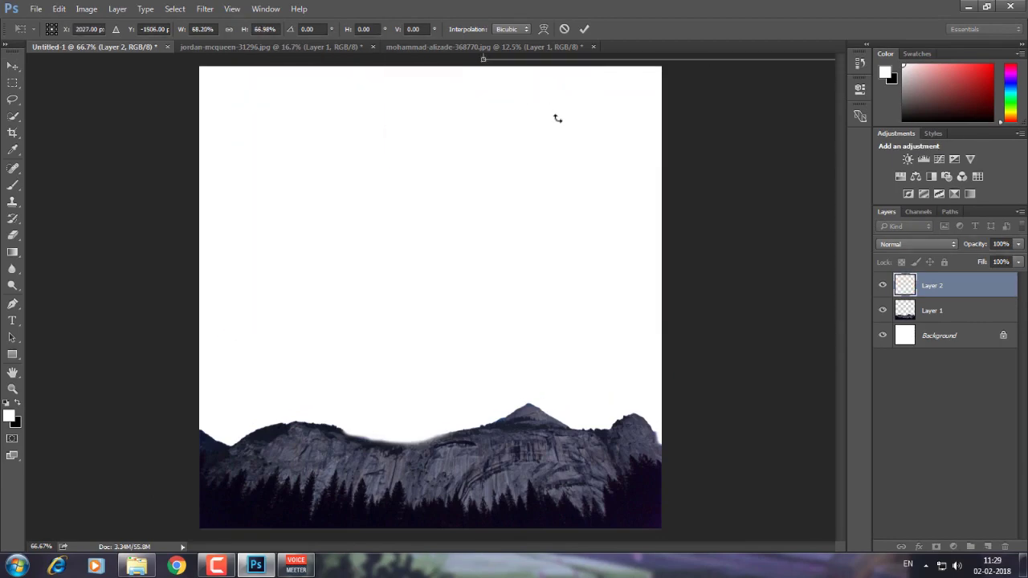
{"action": "key", "text": "ctrl+z"}
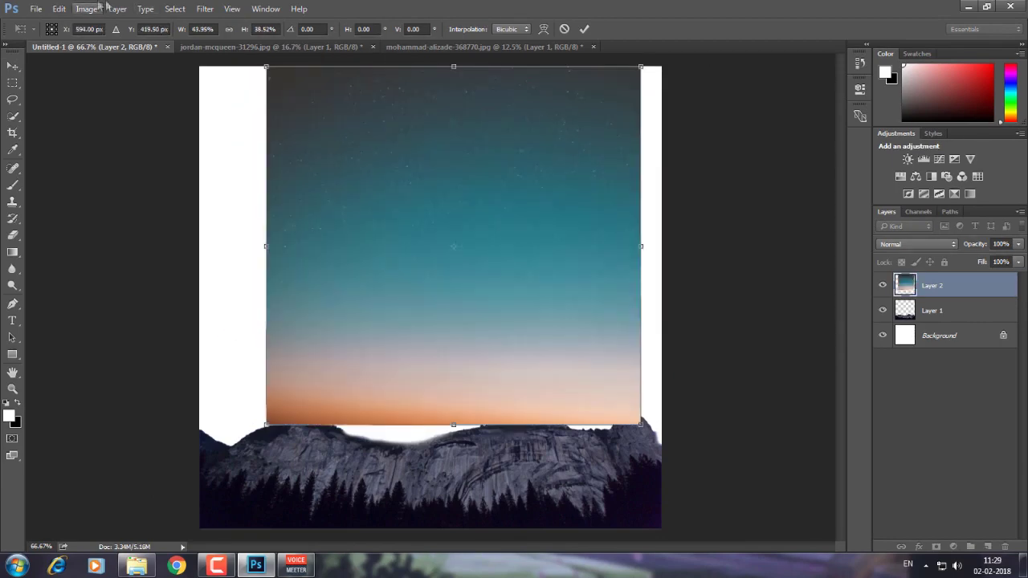
{"action": "left_click", "coordinate": [584, 29]}
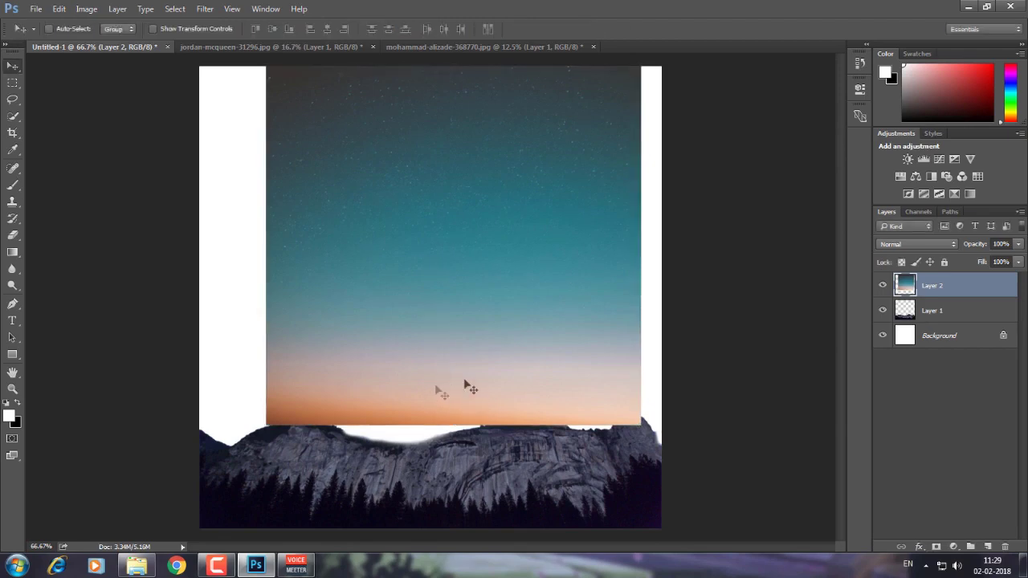
Step: Stretch the sky layer horizontally to both the left and right canvas edges
{"action": "key", "text": "ctrl"}
{"action": "key", "text": "ctrl+t"}
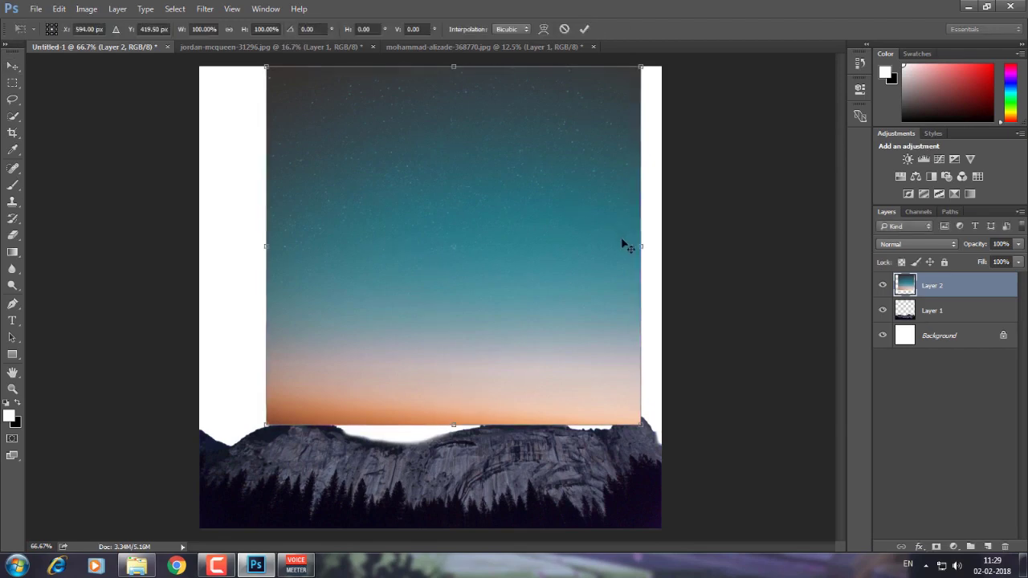
{"action": "left_click_drag", "start_coordinate": [648, 247], "coordinate": [668, 247]}
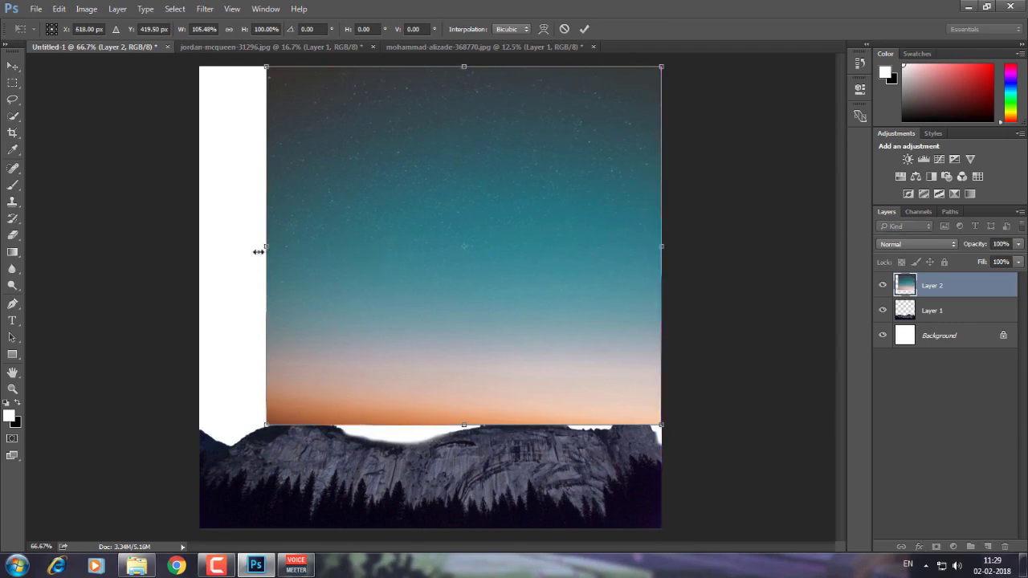
{"action": "left_click_drag", "start_coordinate": [259, 252], "coordinate": [199, 247]}
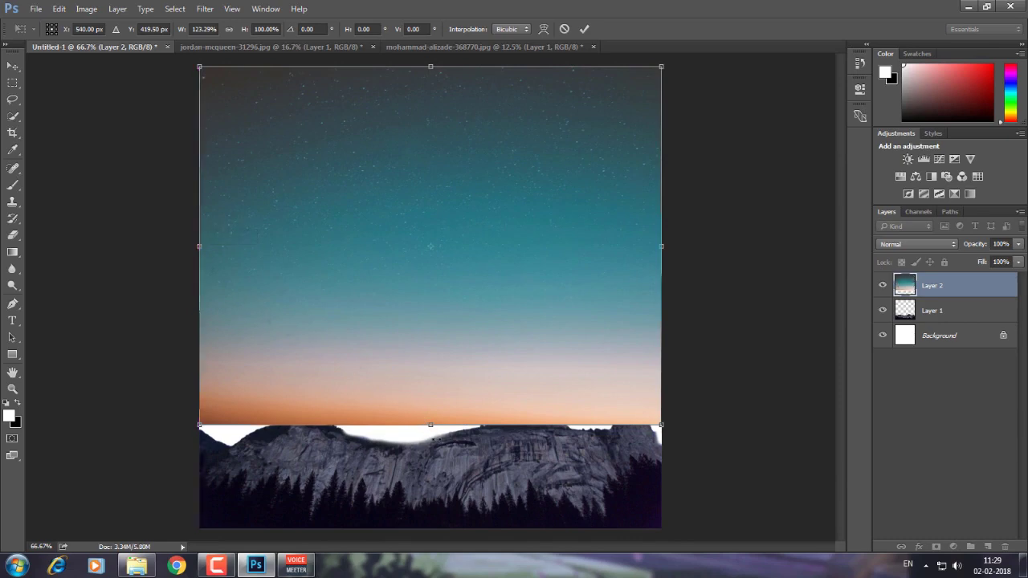
{"action": "left_click", "coordinate": [585, 29]}
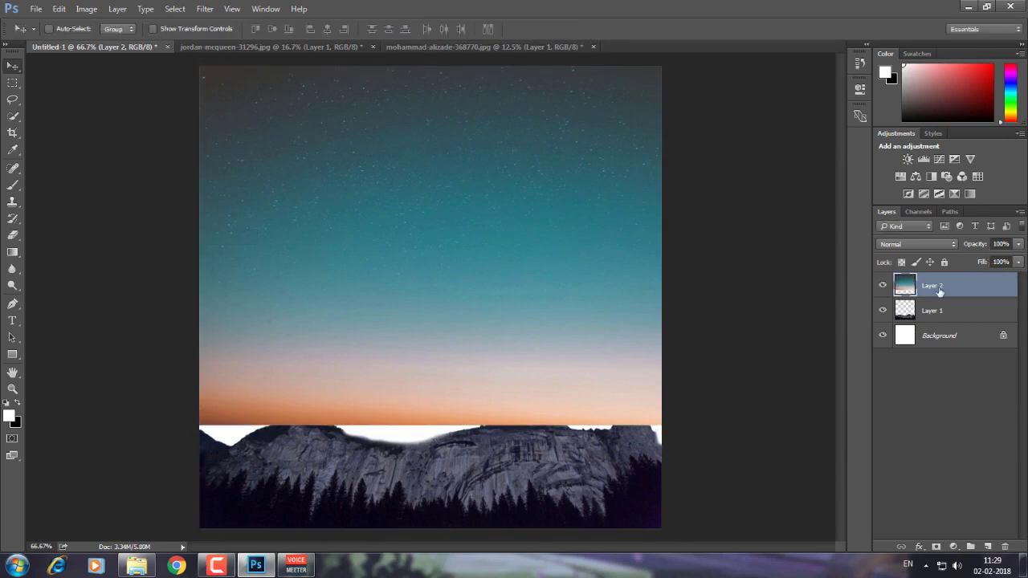
Step: Move Layer 2 below Layer 1 and stretch the sky downward to cover the white gap
{"action": "left_click_drag", "start_coordinate": [938, 288], "coordinate": [936, 315]}
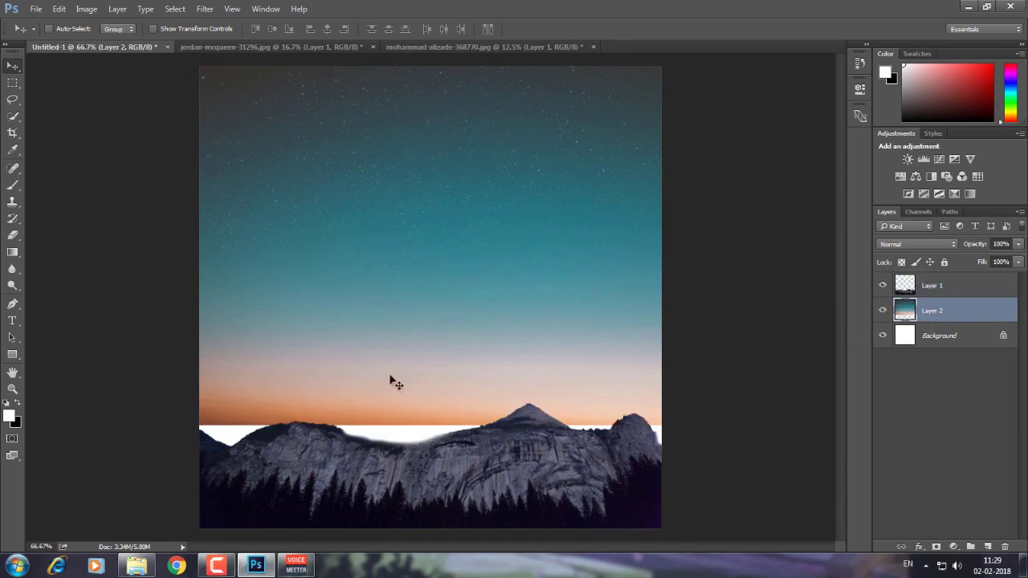
{"action": "left_click_drag", "start_coordinate": [393, 382], "coordinate": [426, 446]}
{"action": "key", "text": "ctrl+t"}
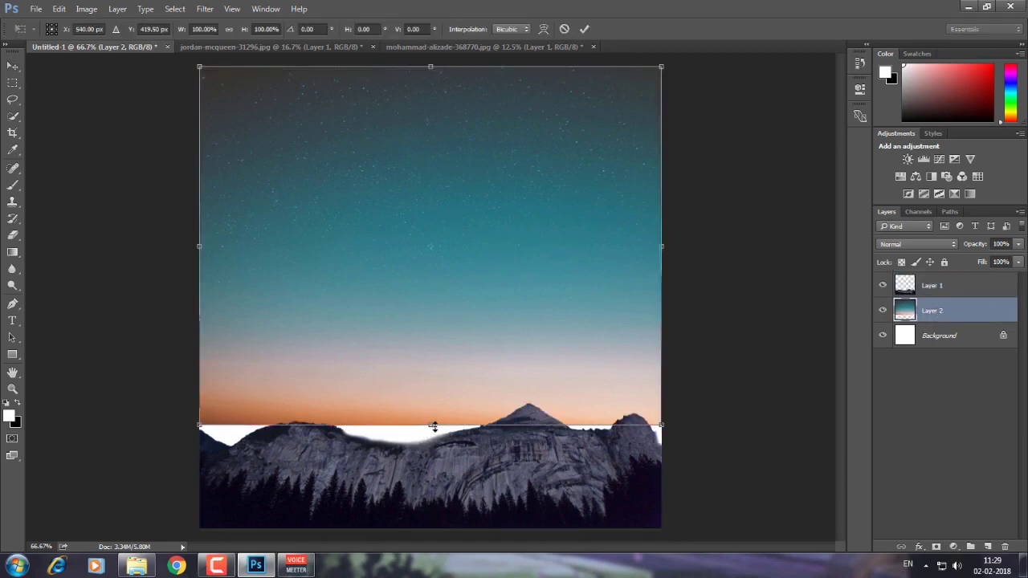
{"action": "left_click_drag", "start_coordinate": [434, 426], "coordinate": [433, 457]}
{"action": "left_click", "coordinate": [584, 29]}
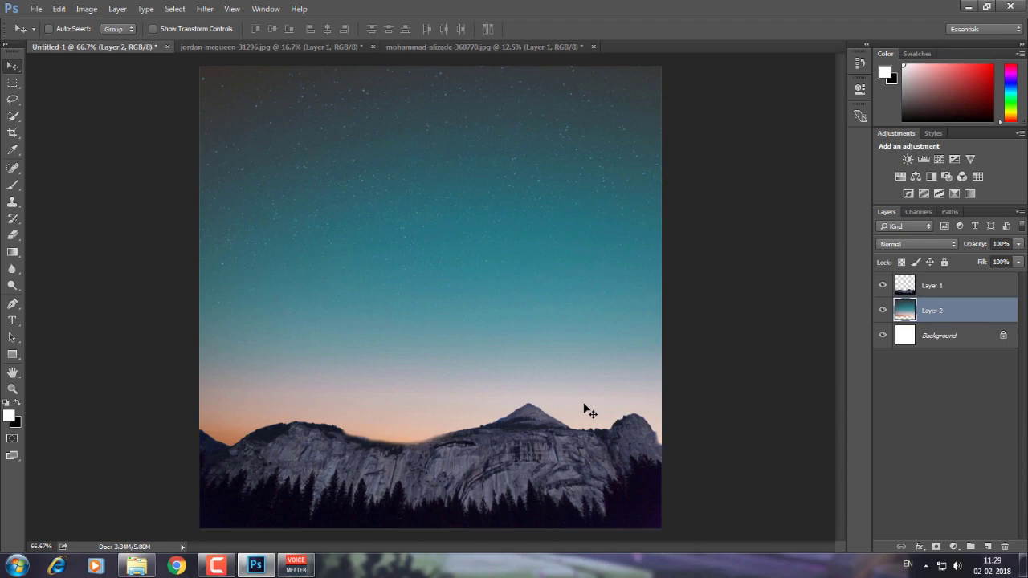
Step: Open the moon-phase-waning-crescent photo and unlock its Background layer
{"action": "left_click", "coordinate": [36, 9]}
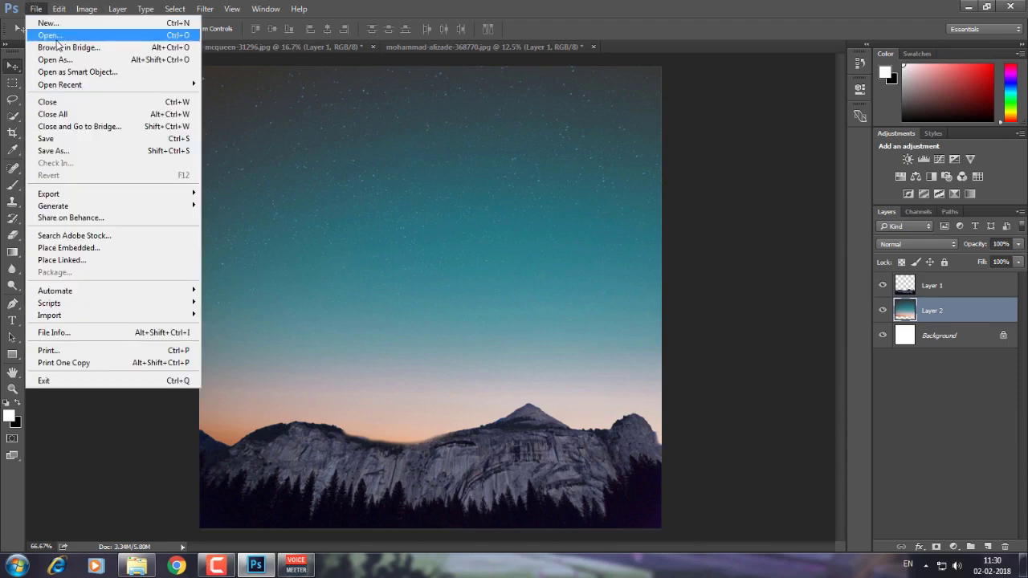
{"action": "left_click", "coordinate": [56, 38]}
{"action": "left_click", "coordinate": [139, 184]}
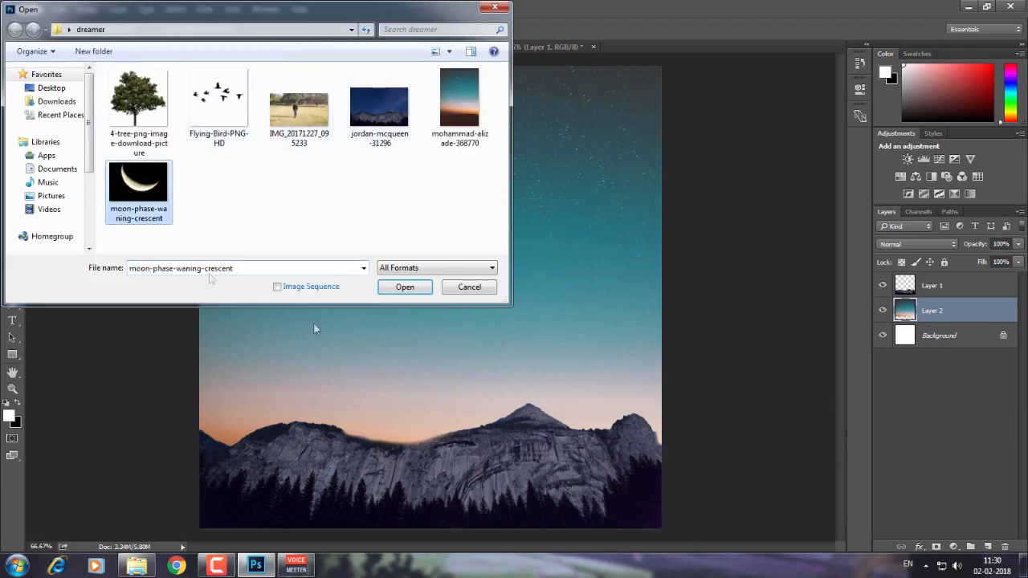
{"action": "left_click", "coordinate": [405, 287]}
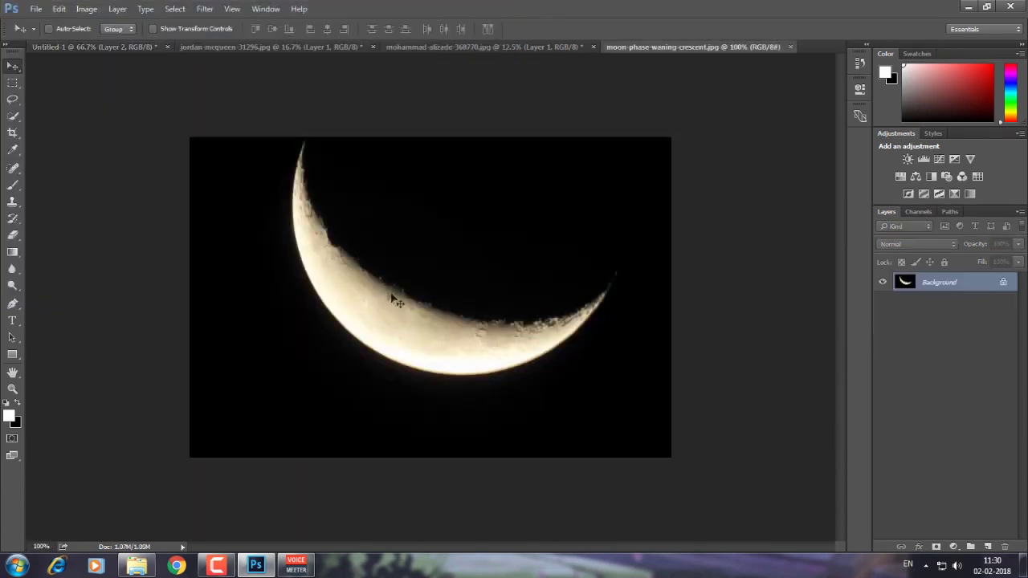
{"action": "left_click", "coordinate": [1005, 284]}
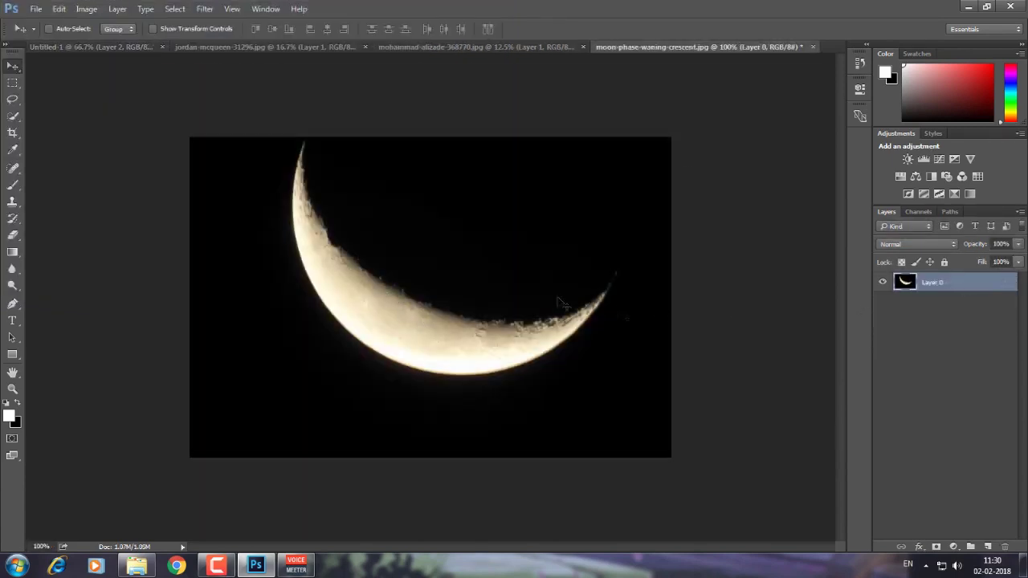
Step: Drag the moon into Untitled-1 and scale it to about 90% near the top
{"action": "left_click_drag", "start_coordinate": [454, 338], "coordinate": [487, 222]}
{"action": "key", "text": "ctrl+t"}
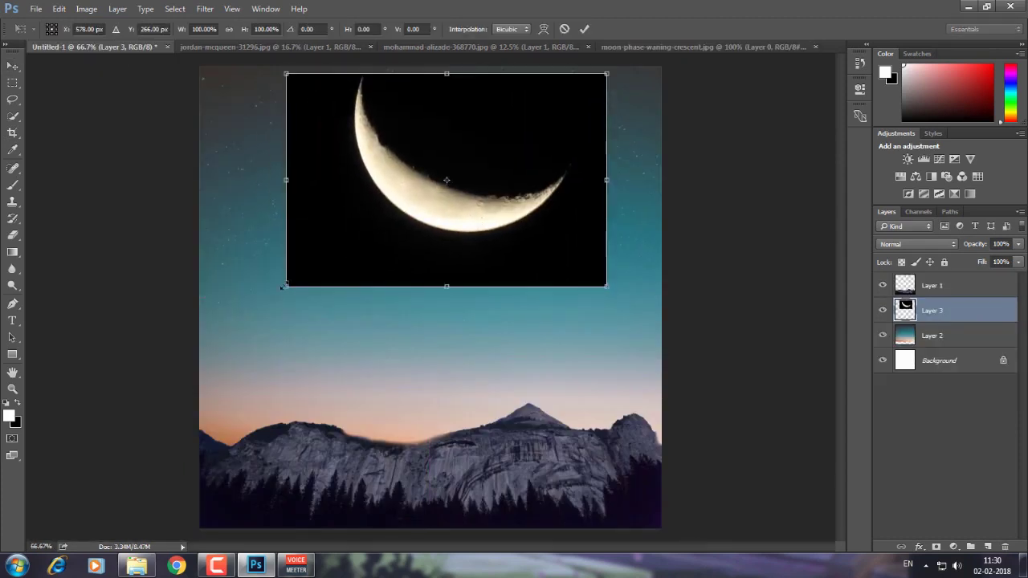
{"action": "left_click_drag", "start_coordinate": [283, 287], "coordinate": [317, 266]}
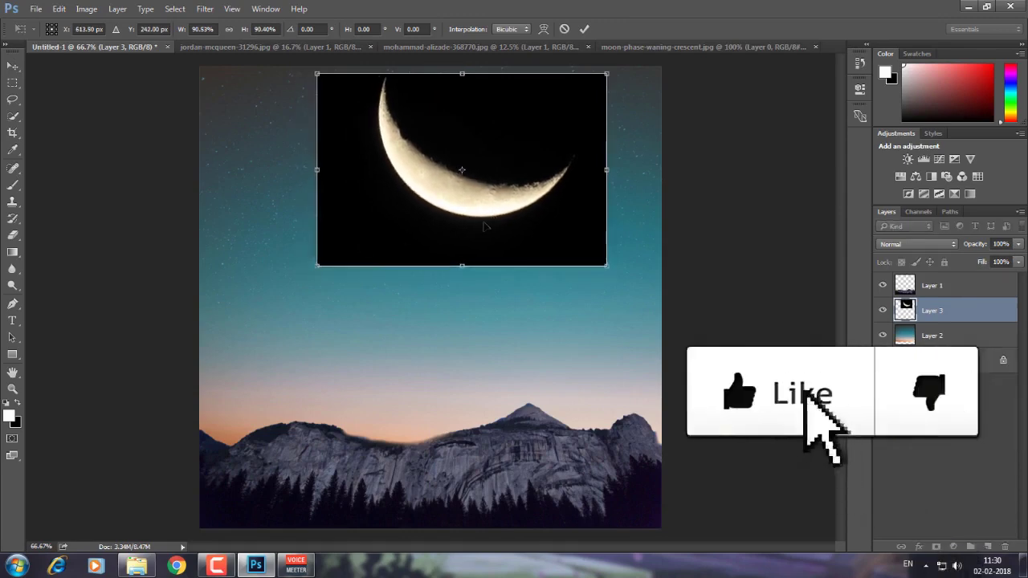
{"action": "left_click_drag", "start_coordinate": [492, 220], "coordinate": [483, 228]}
{"action": "left_click", "coordinate": [584, 29]}
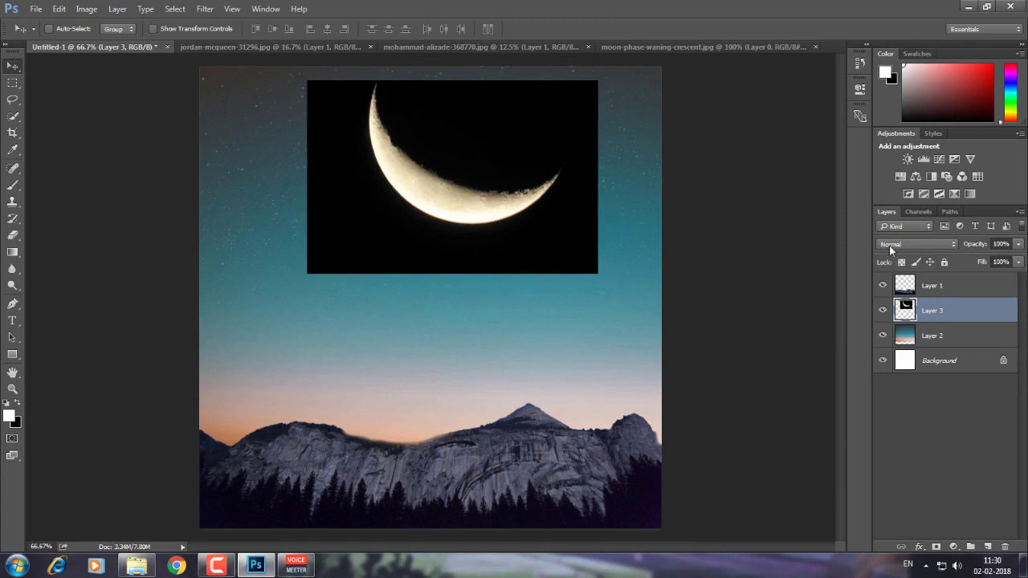
Step: Switch the moon's Layer 3 to Screen blend mode and nudge it slightly left
{"action": "left_click", "coordinate": [931, 245]}
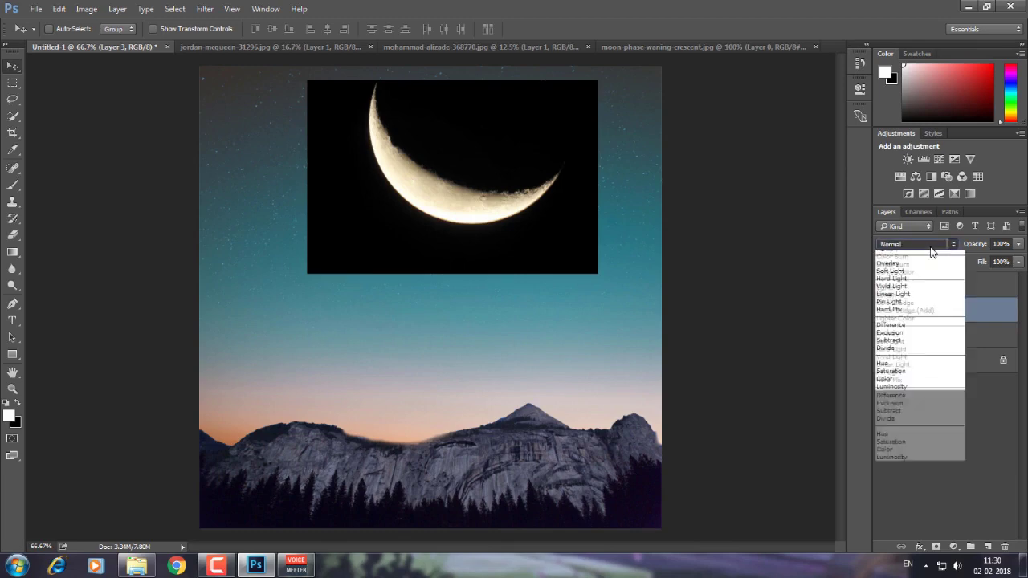
{"action": "left_click", "coordinate": [906, 336]}
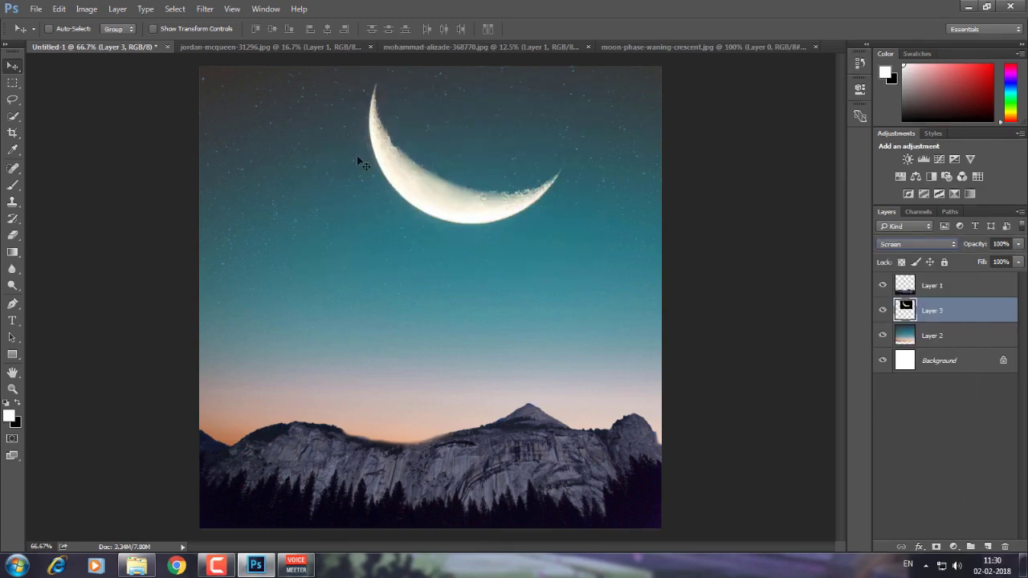
{"action": "left_click_drag", "start_coordinate": [382, 160], "coordinate": [379, 163]}
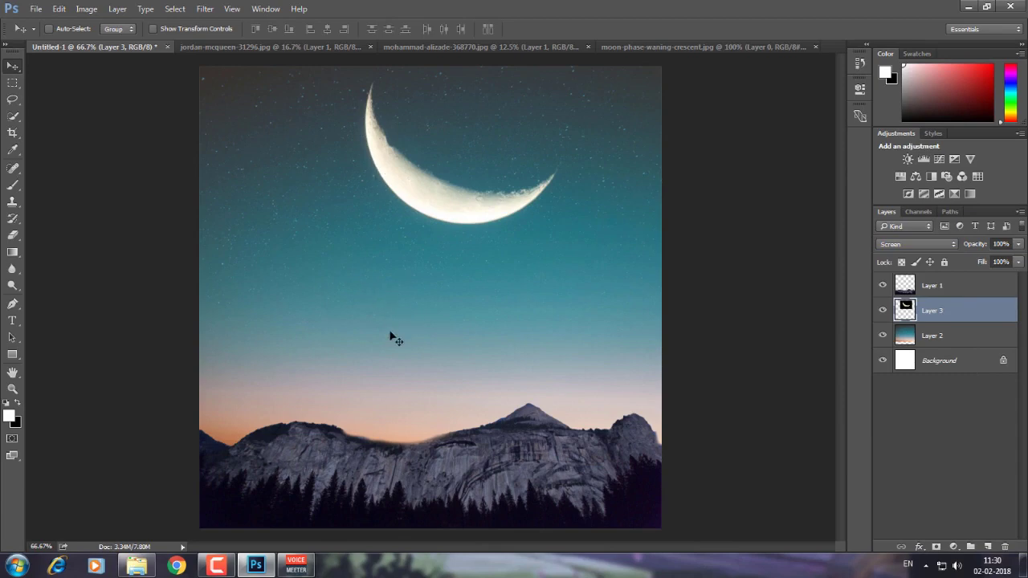
Step: Open the park photo IMG_20171227_095233
{"action": "left_click", "coordinate": [36, 9]}
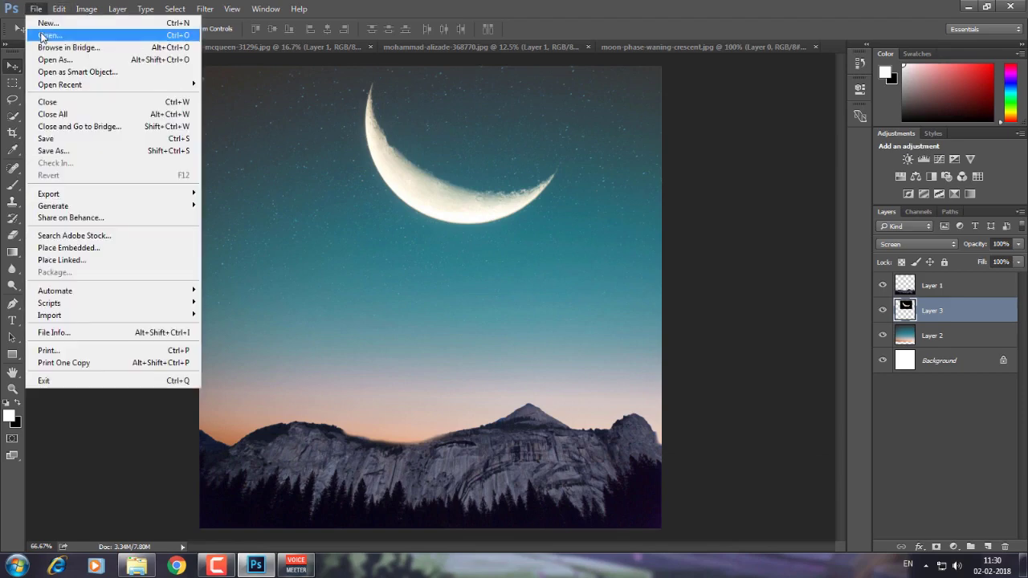
{"action": "left_click", "coordinate": [42, 36]}
{"action": "left_click", "coordinate": [298, 104]}
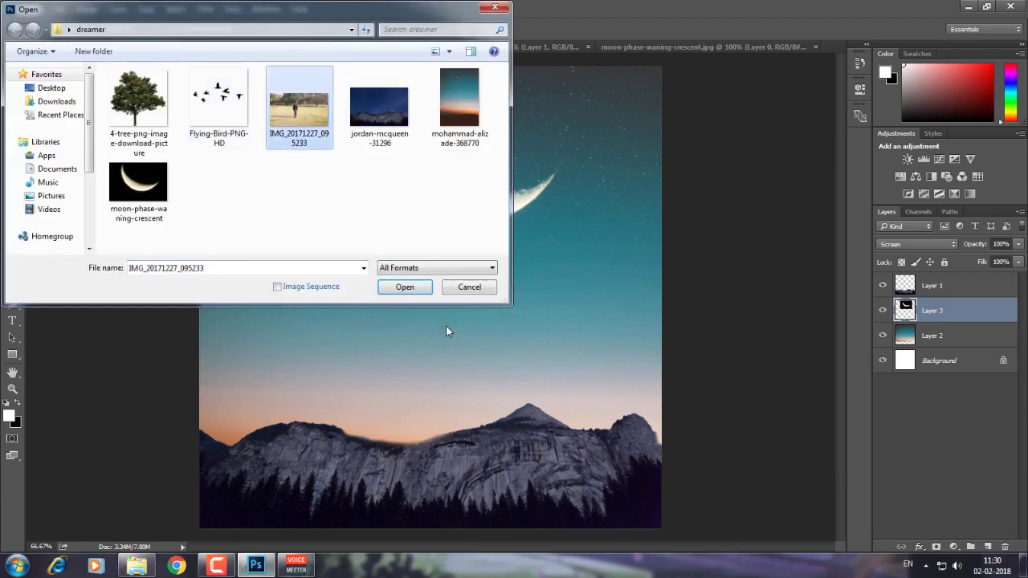
{"action": "left_click", "coordinate": [406, 289]}
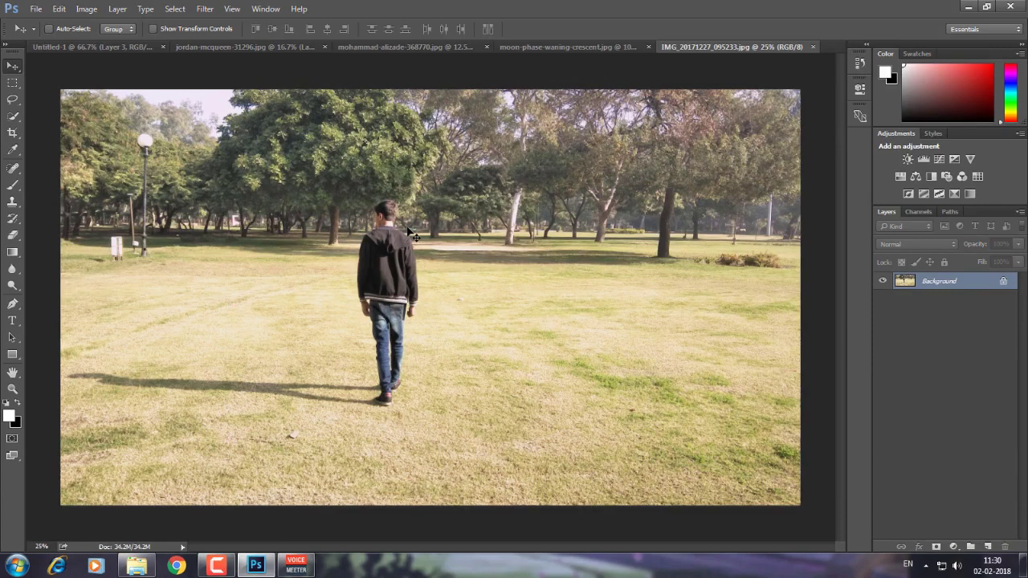
Step: Select the walking man's whole figure with the Quick Selection Tool
{"action": "left_click", "coordinate": [12, 117]}
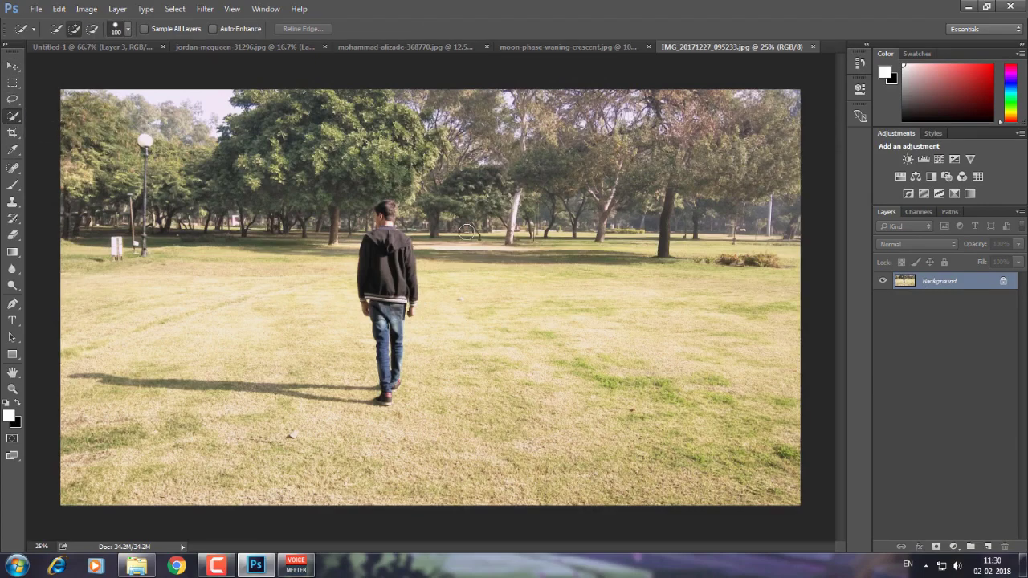
{"action": "key", "text": "p"}
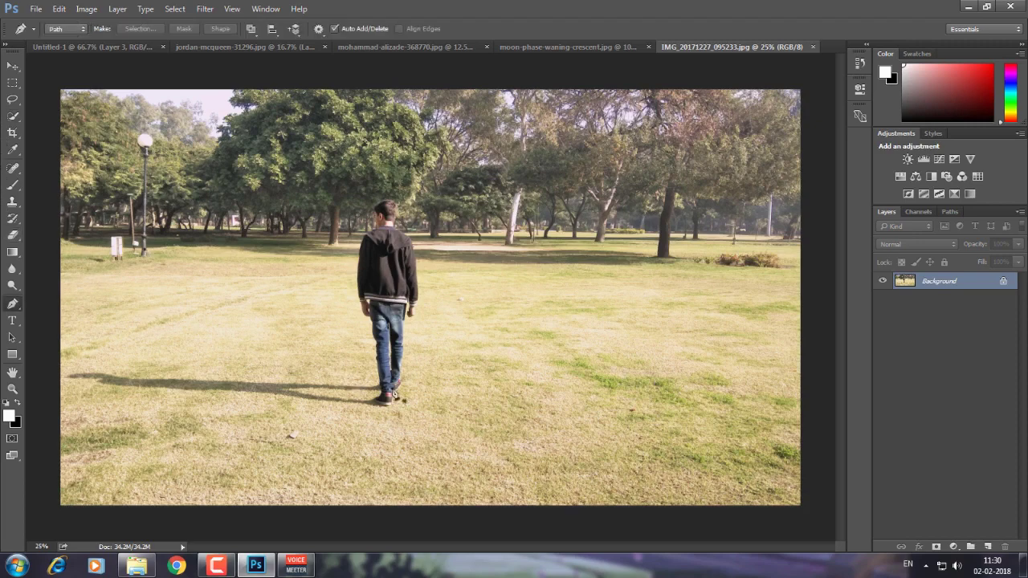
{"action": "left_click", "coordinate": [13, 116]}
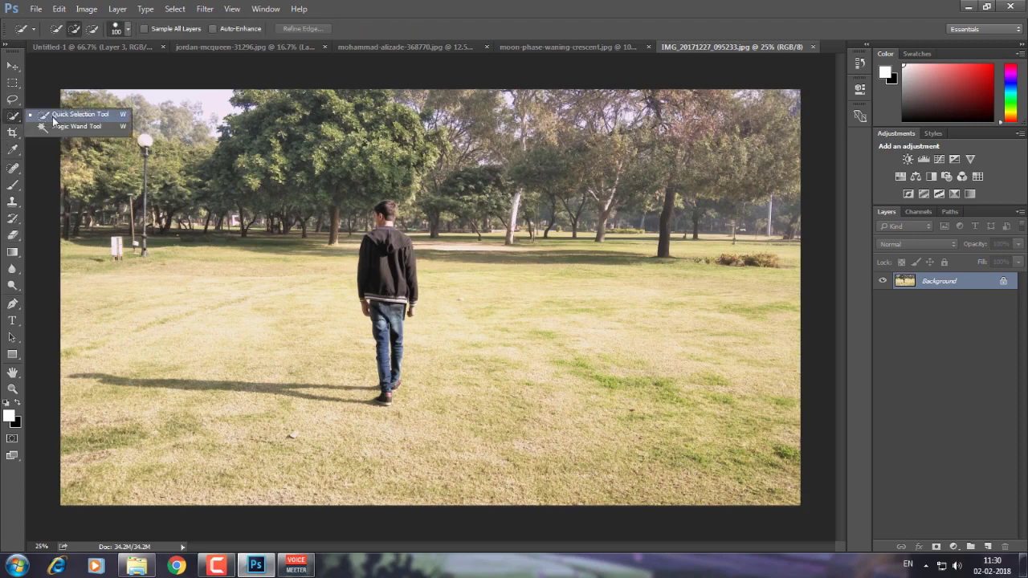
{"action": "left_click_drag", "start_coordinate": [387, 210], "coordinate": [389, 388]}
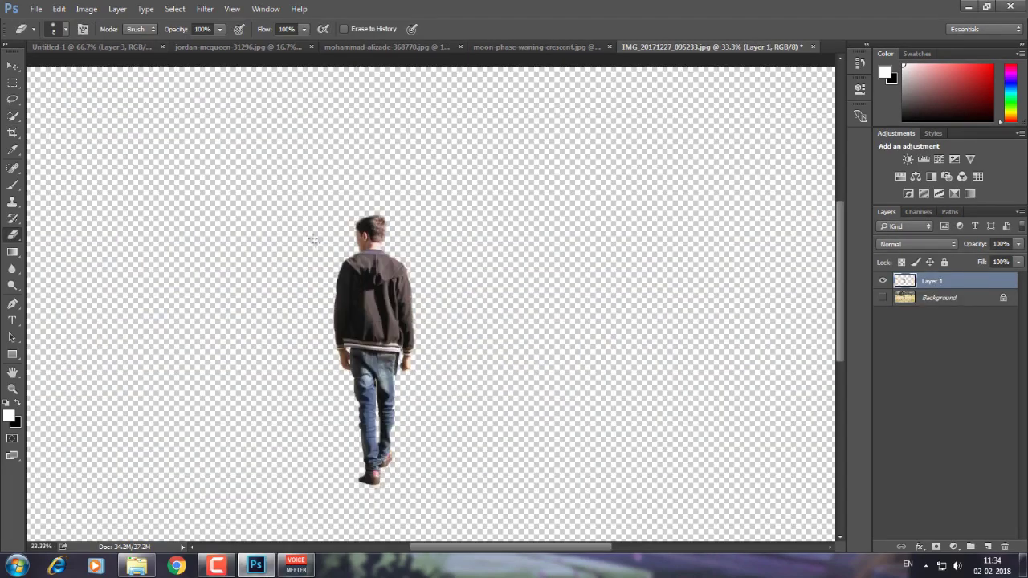
Step: Zoom out and drag the cut-out man into the Untitled-1 composite as Layer 4
{"action": "key", "text": "ctrl+minus"}
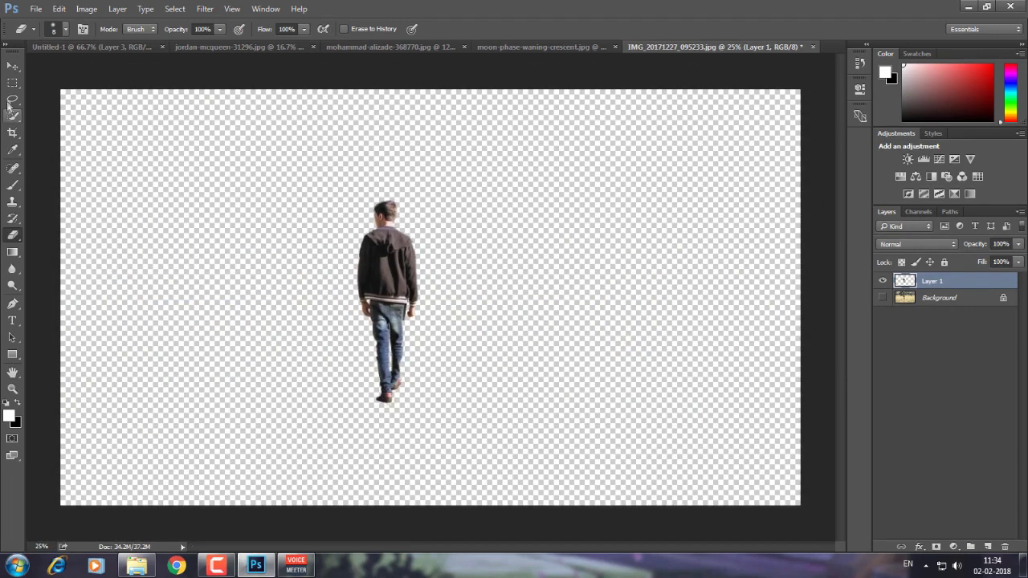
{"action": "left_click", "coordinate": [14, 67]}
{"action": "left_click_drag", "start_coordinate": [397, 303], "coordinate": [386, 323]}
{"action": "key", "text": "ctrl+t"}
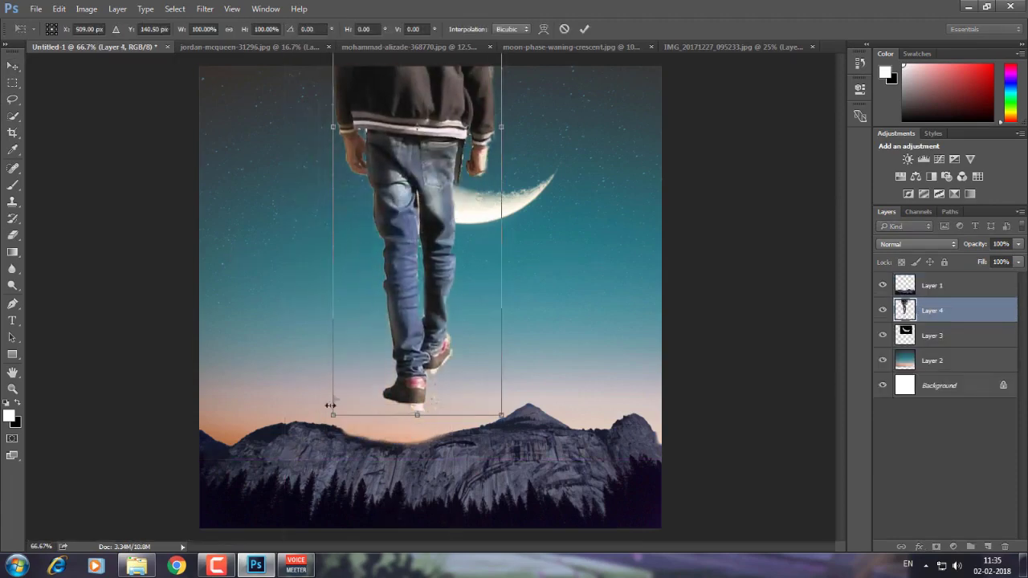
Step: Scale the man down to about 22% and set him on the ridge below the moon
{"action": "left_click_drag", "start_coordinate": [334, 416], "coordinate": [427, 201]}
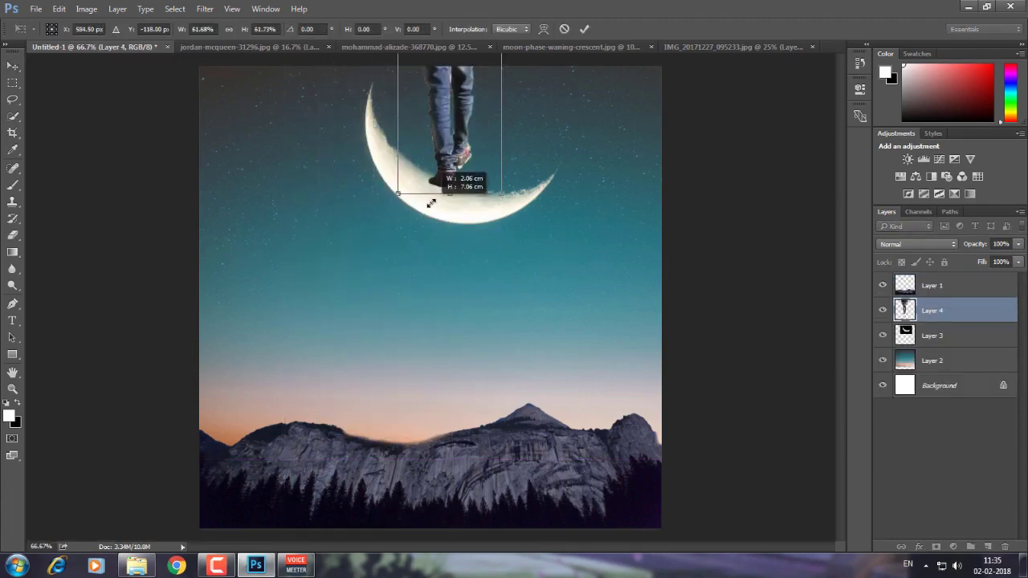
{"action": "left_click_drag", "start_coordinate": [450, 143], "coordinate": [421, 389]}
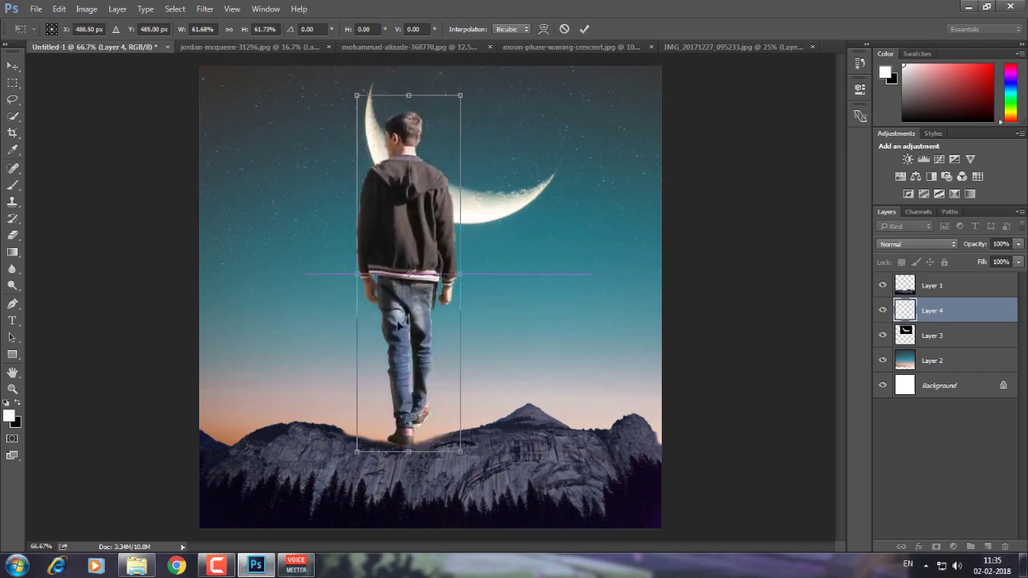
{"action": "left_click_drag", "start_coordinate": [355, 93], "coordinate": [424, 325]}
{"action": "left_click_drag", "start_coordinate": [427, 378], "coordinate": [398, 380]}
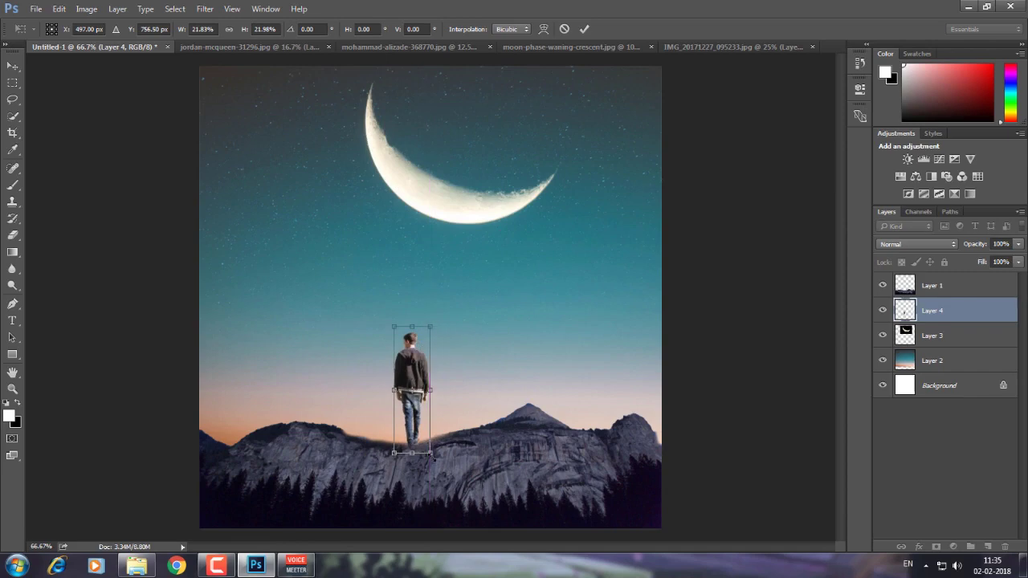
{"action": "left_click_drag", "start_coordinate": [432, 457], "coordinate": [430, 452]}
{"action": "left_click_drag", "start_coordinate": [422, 377], "coordinate": [437, 388]}
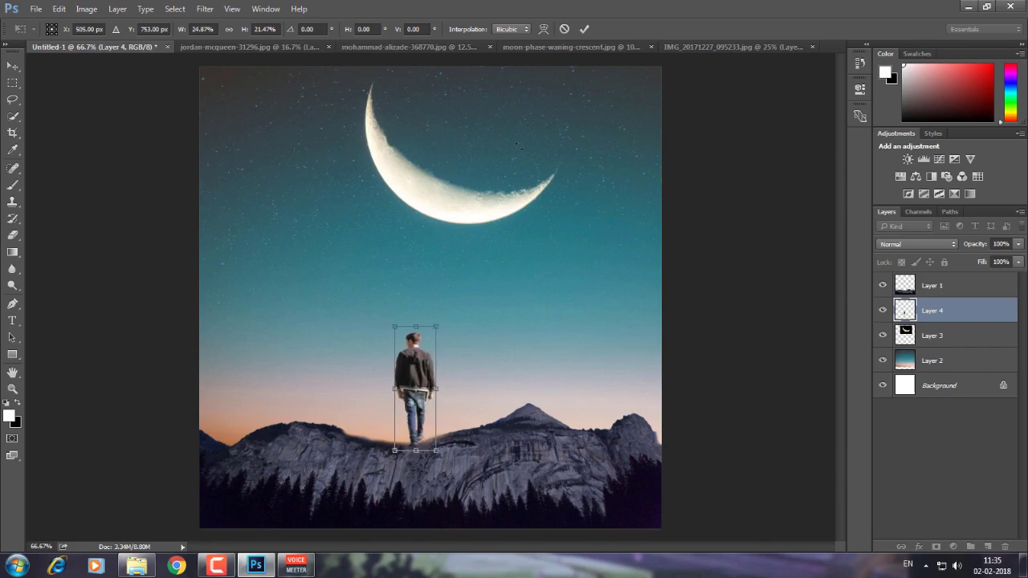
{"action": "left_click", "coordinate": [584, 30]}
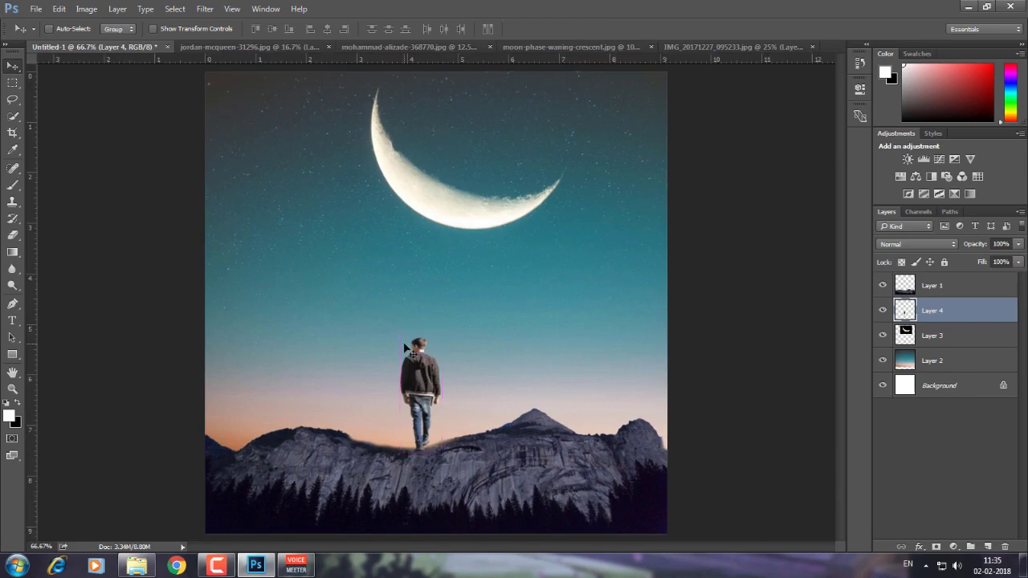
Step: Shrink the man a bit further, nudge him up-left, and move his layer to the top
{"action": "key", "text": "ctrl"}
{"action": "key", "text": "ctrl+t"}
{"action": "left_click_drag", "start_coordinate": [394, 328], "coordinate": [400, 347]}
{"action": "left_click_drag", "start_coordinate": [426, 390], "coordinate": [419, 387]}
{"action": "left_click", "coordinate": [584, 29]}
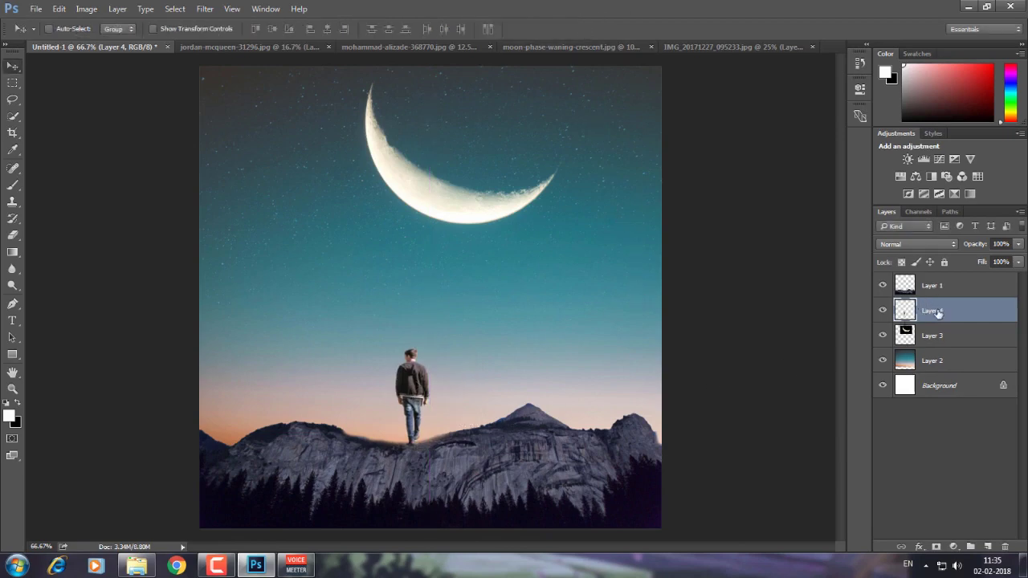
{"action": "left_click_drag", "start_coordinate": [937, 312], "coordinate": [932, 281]}
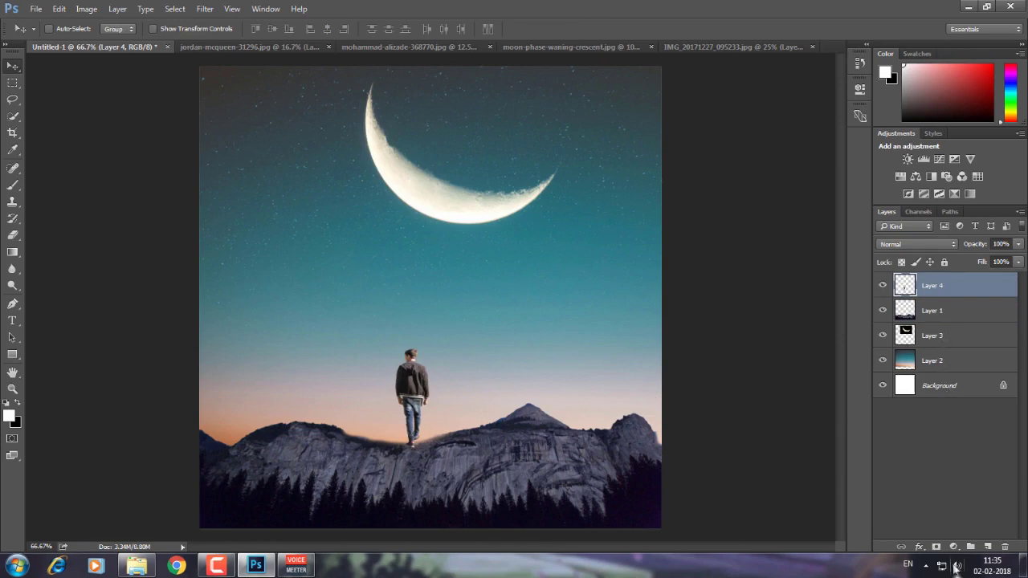
Step: Add a layer mask to Layer 4, pick a smaller brush, and lower the man onto the ridge
{"action": "left_click", "coordinate": [936, 547]}
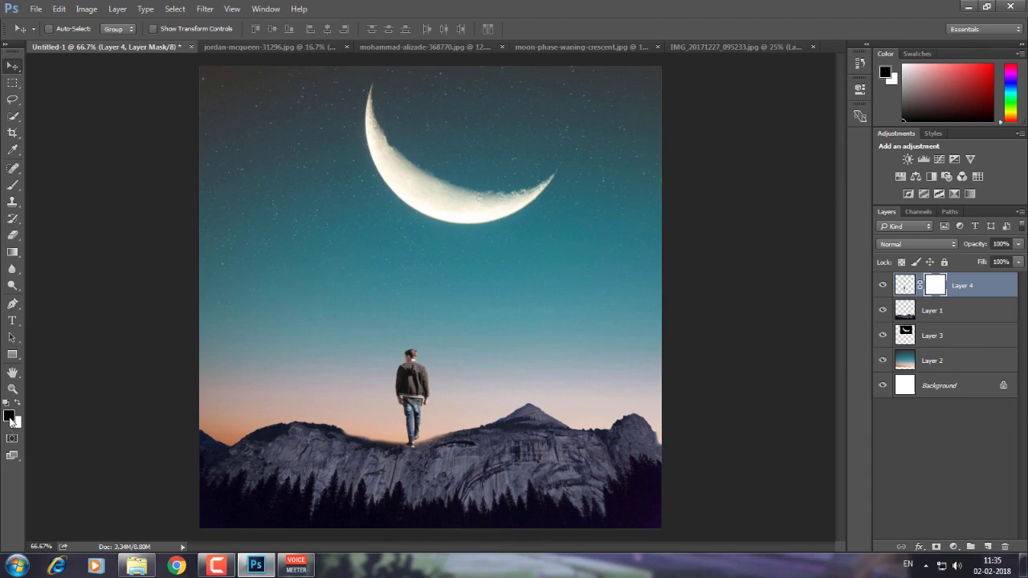
{"action": "left_click_drag", "start_coordinate": [12, 185], "coordinate": [56, 183]}
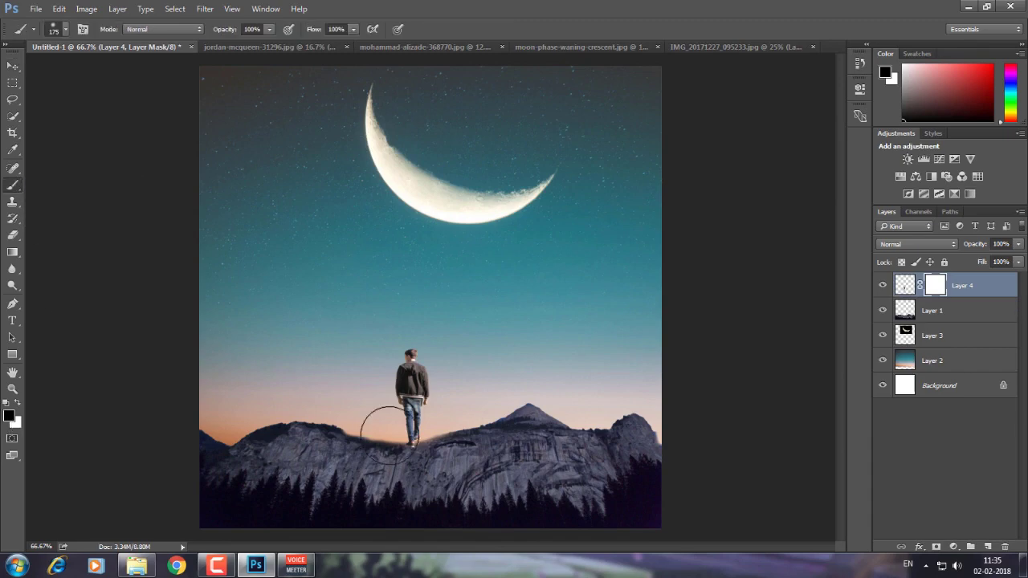
{"action": "key", "text": "bracketleft"}
{"action": "key", "text": "bracketleft"}
{"action": "key", "text": "bracketleft"}
{"action": "key", "text": "bracketleft"}
{"action": "key", "text": "bracketleft"}
{"action": "key", "text": "bracketleft"}
{"action": "key", "text": "bracketleft"}
{"action": "key", "text": "bracketleft"}
{"action": "key", "text": "bracketleft"}
{"action": "left_click", "coordinate": [12, 66]}
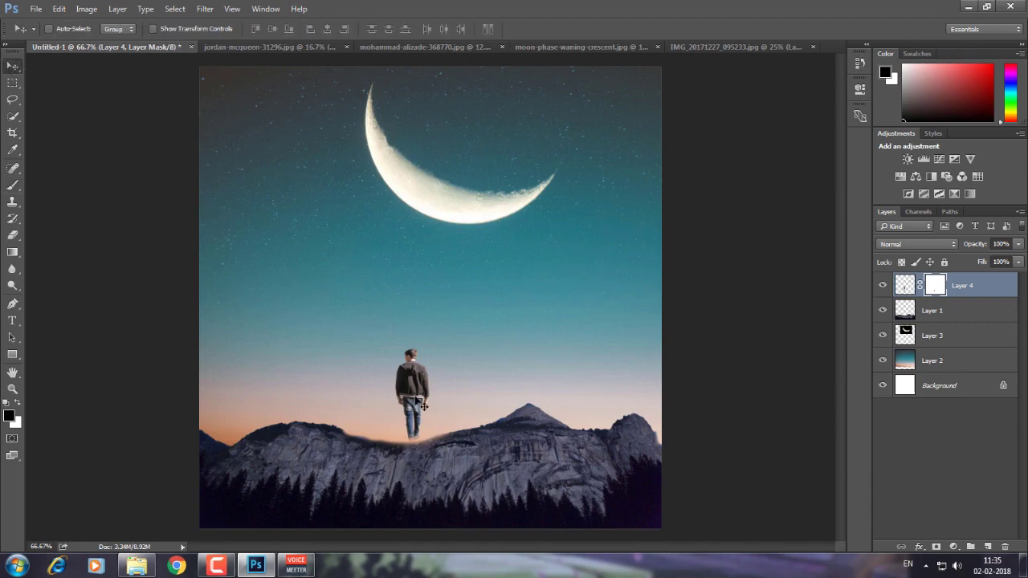
{"action": "left_click_drag", "start_coordinate": [414, 403], "coordinate": [416, 411]}
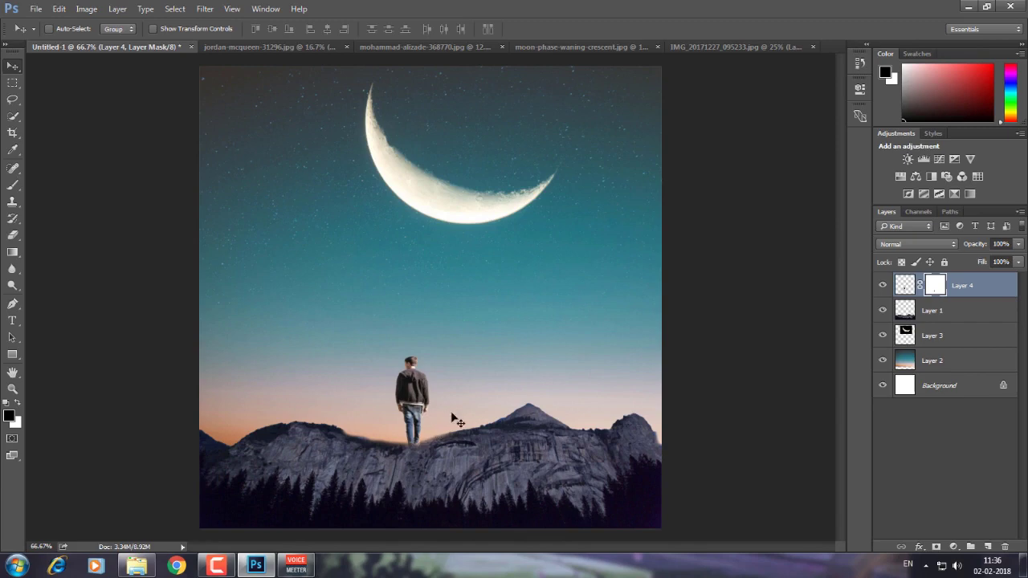
Step: Darken the man into a silhouette with Camera Raw Exposure -5.00, then nudge him right
{"action": "left_click", "coordinate": [205, 9]}
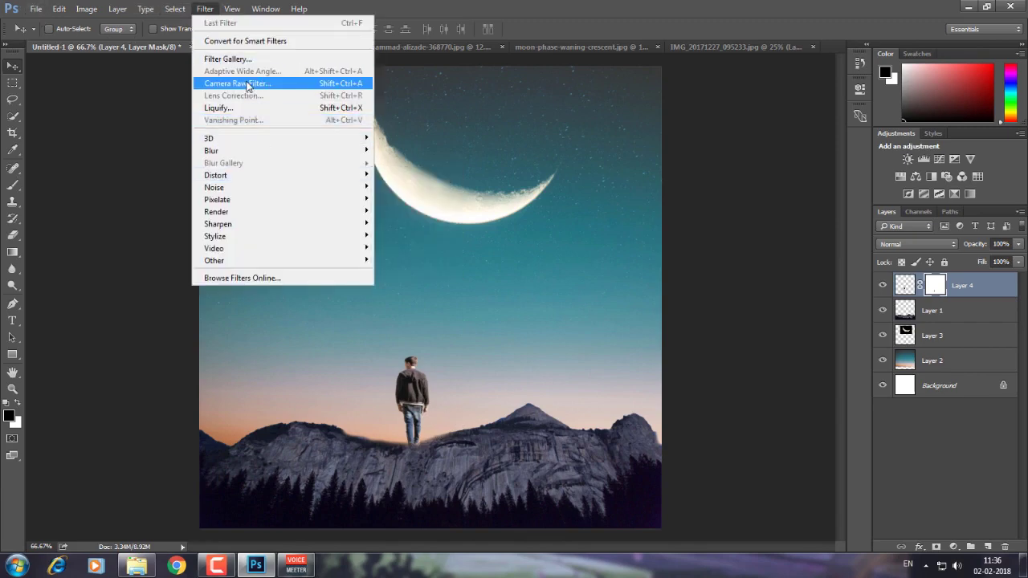
{"action": "key", "text": "Escape"}
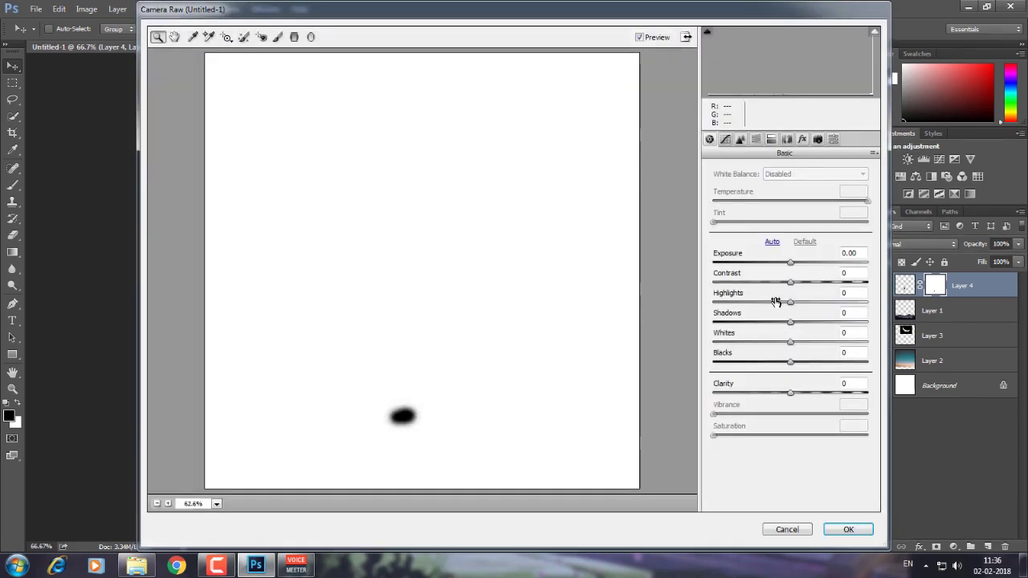
{"action": "left_click", "coordinate": [788, 530]}
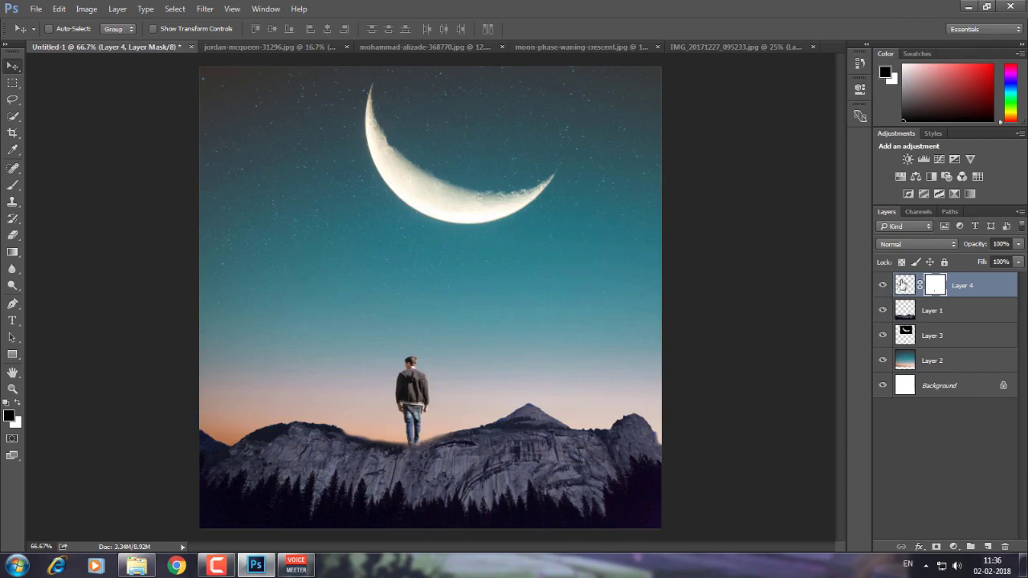
{"action": "left_click", "coordinate": [205, 8]}
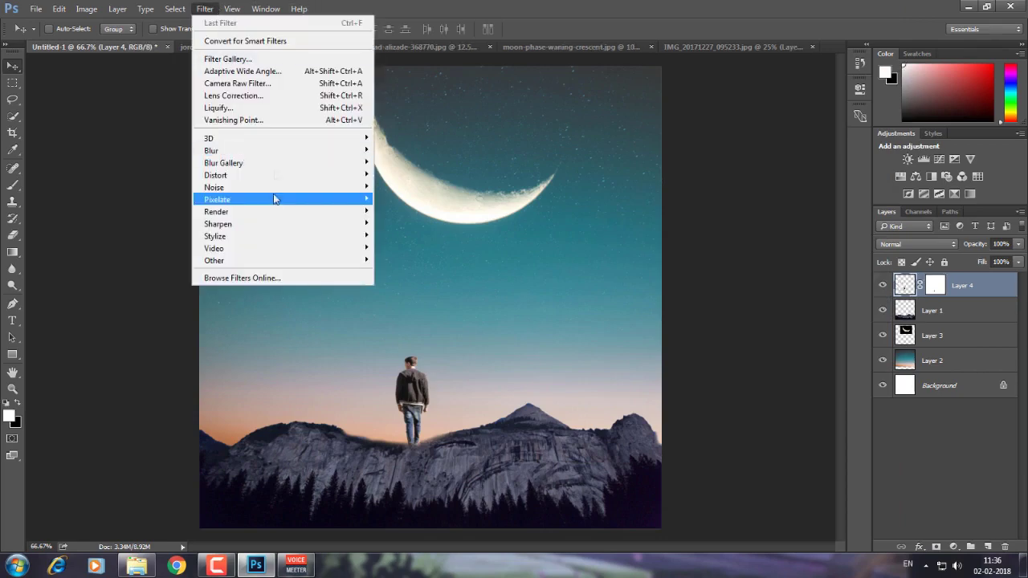
{"action": "left_click", "coordinate": [293, 91]}
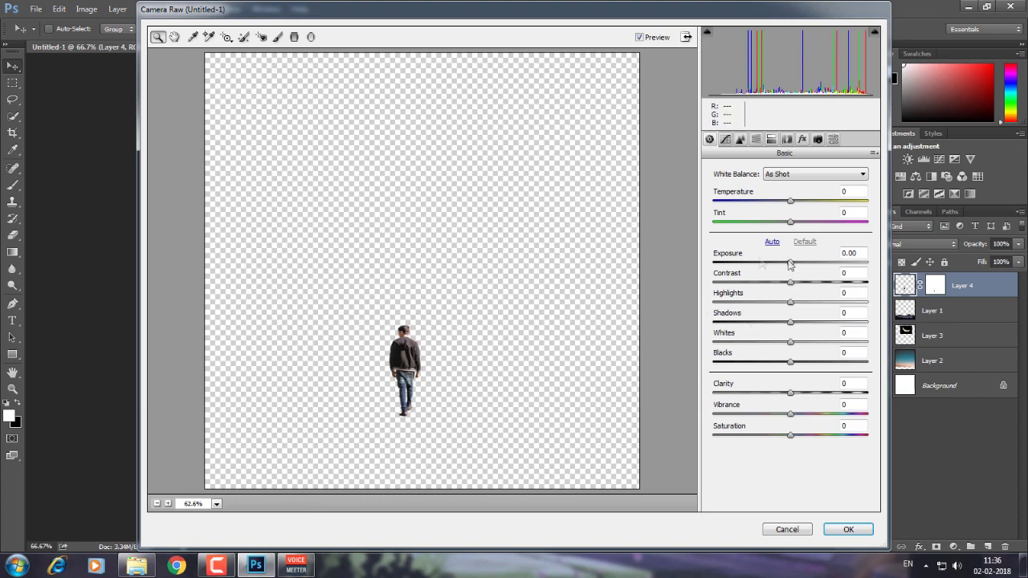
{"action": "type", "text": "-5"}
{"action": "key", "text": "Return"}
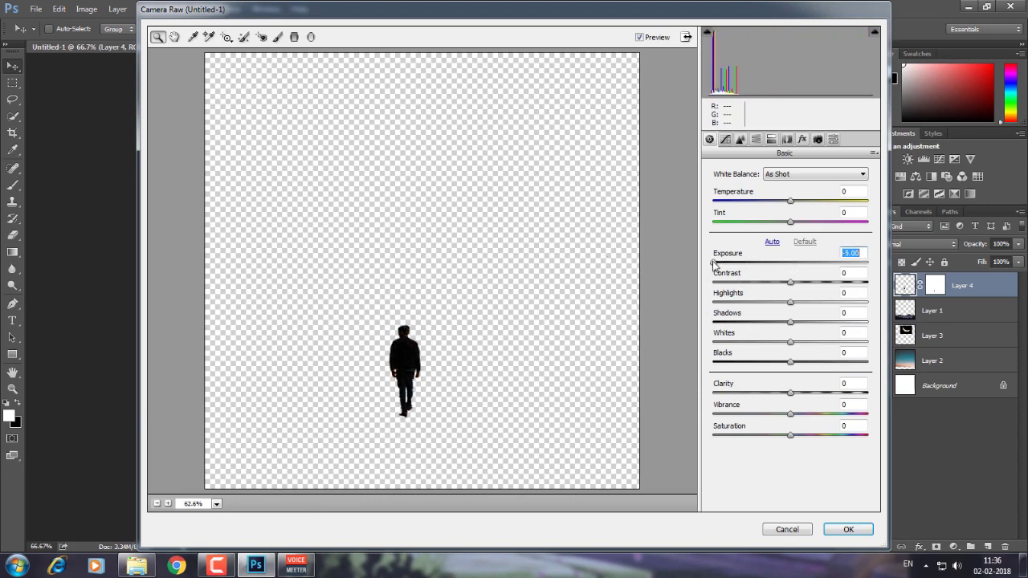
{"action": "left_click", "coordinate": [846, 532]}
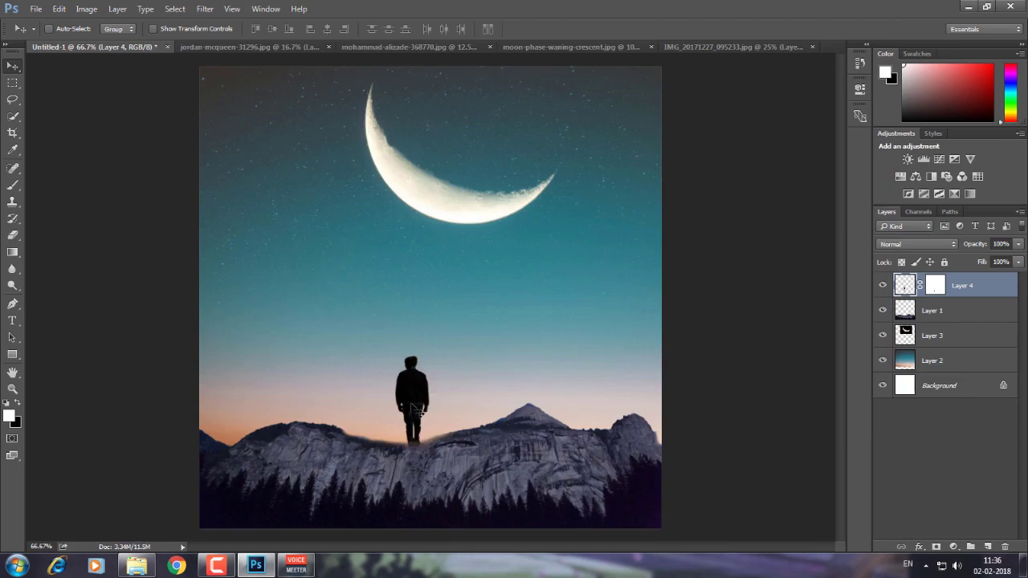
{"action": "left_click_drag", "start_coordinate": [418, 409], "coordinate": [423, 410]}
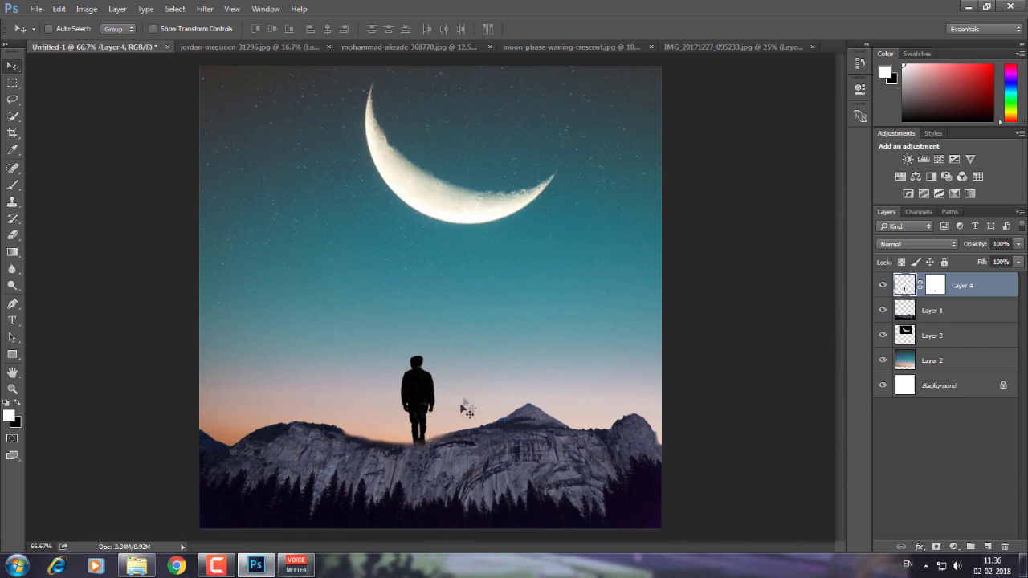
{"action": "key", "text": "b"}
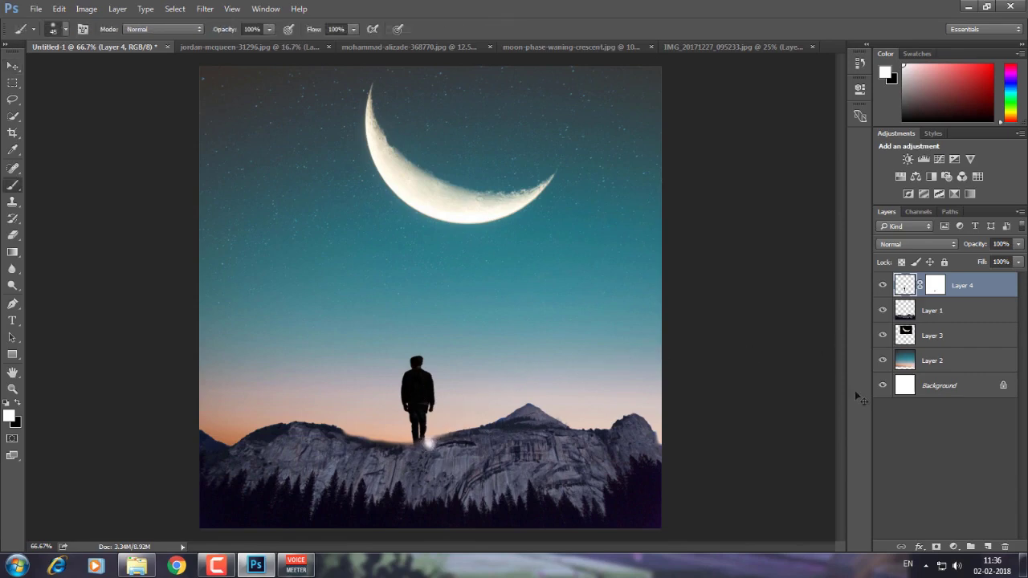
Step: Target Layer 4's mask with black as the paint colour and nudge the man slightly down-left
{"action": "left_click", "coordinate": [936, 286]}
{"action": "key", "text": "x"}
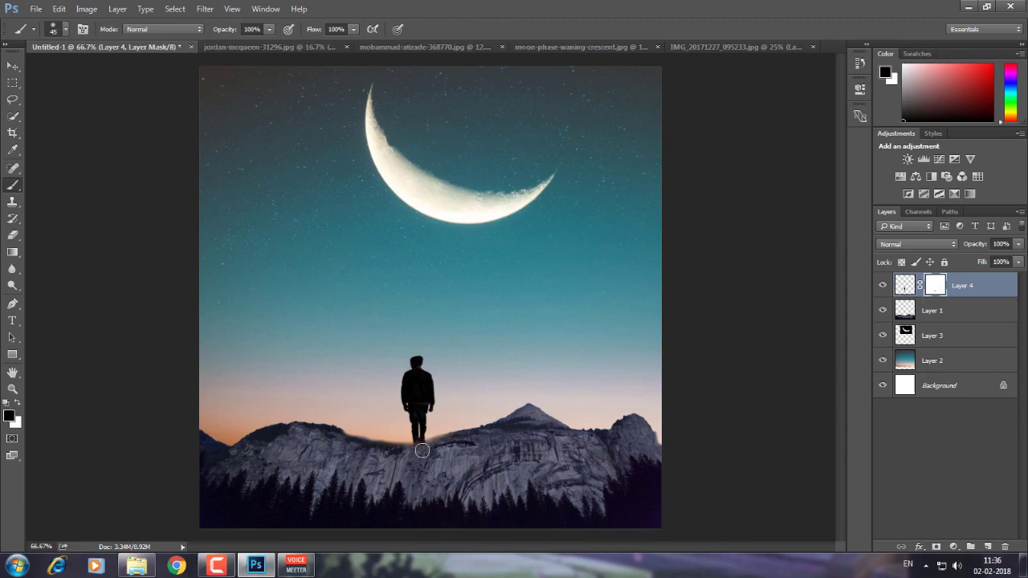
{"action": "left_click", "coordinate": [12, 66]}
{"action": "left_click_drag", "start_coordinate": [433, 399], "coordinate": [433, 398]}
Step: Scale the man to about 95% of his size and commit
{"action": "key", "text": "ctrl"}
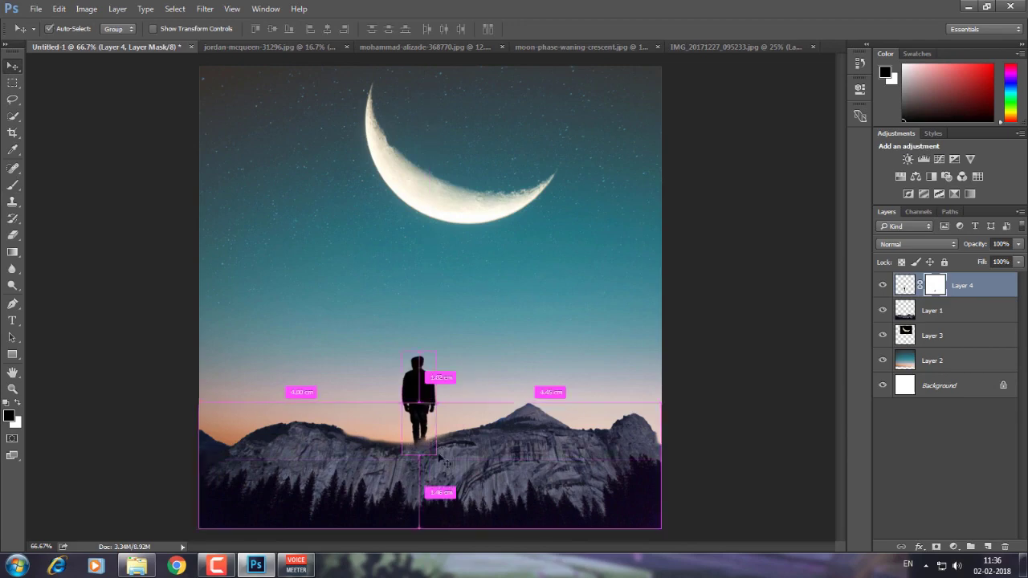
{"action": "key", "text": "ctrl+t"}
{"action": "left_click_drag", "start_coordinate": [437, 349], "coordinate": [435, 356]}
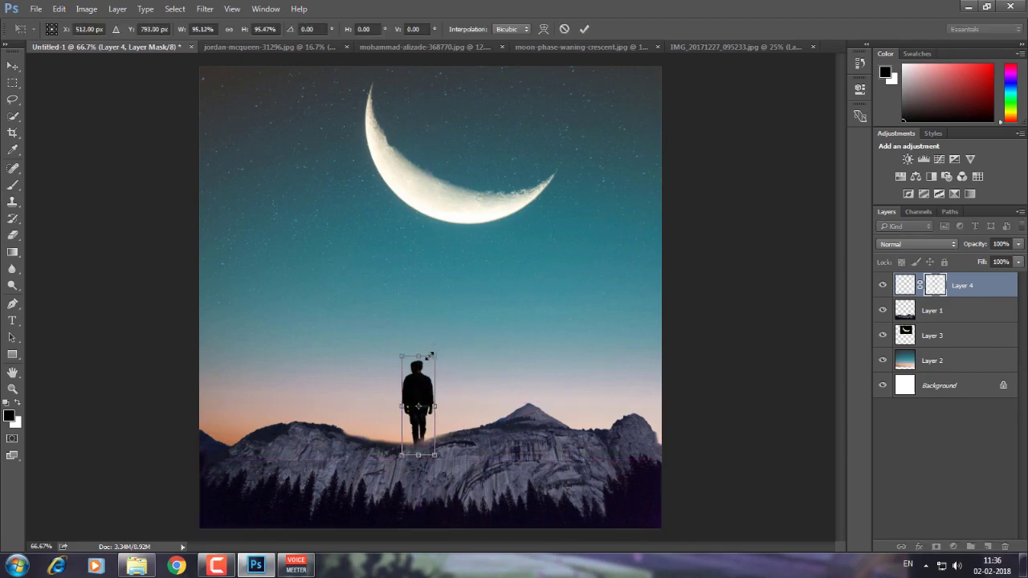
{"action": "left_click", "coordinate": [585, 29]}
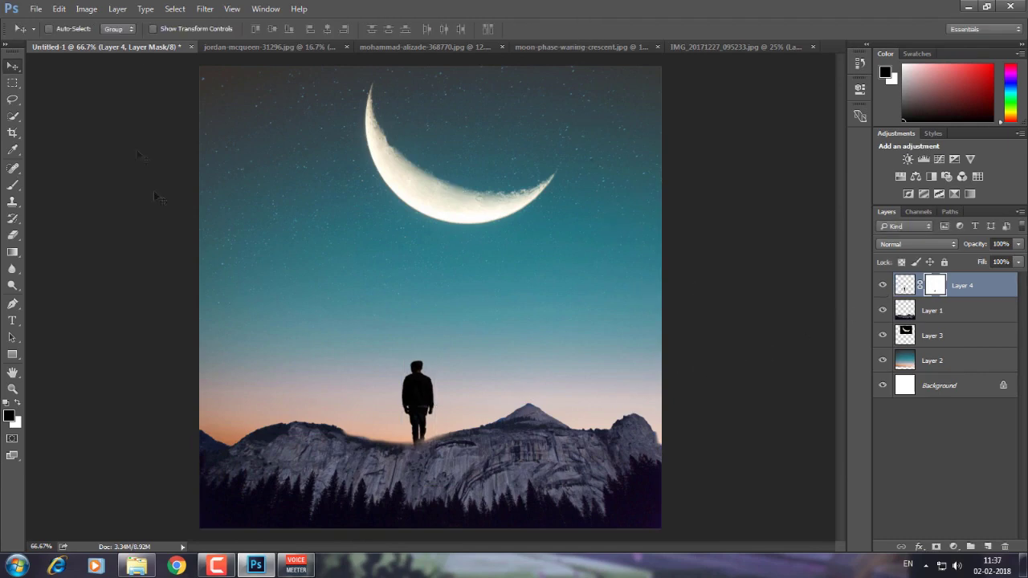
Step: Open the 4-tree-png-image-download-picture image and drag the tree into Untitled-1
{"action": "left_click", "coordinate": [36, 8]}
{"action": "left_click", "coordinate": [61, 45]}
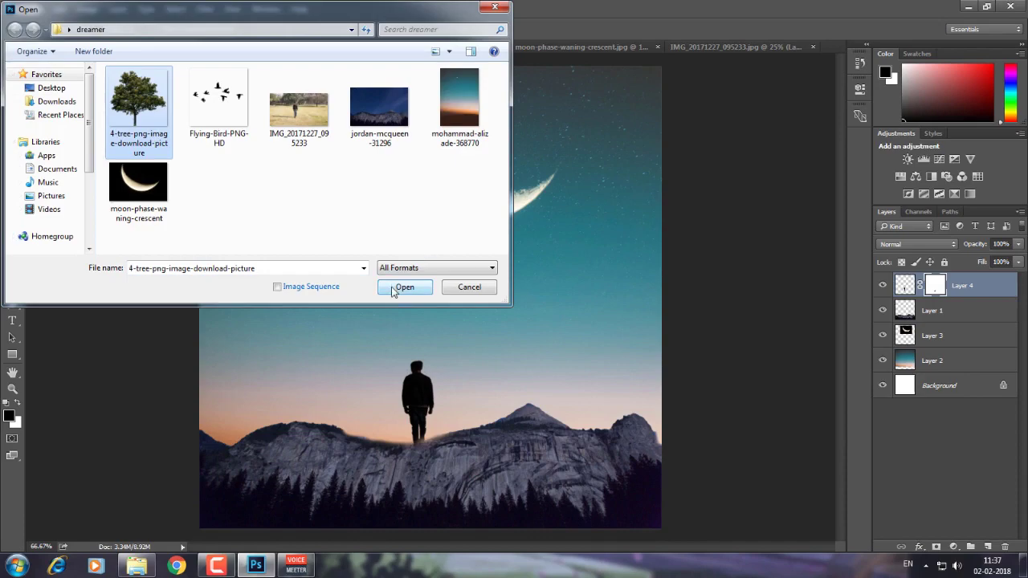
{"action": "left_click", "coordinate": [393, 290]}
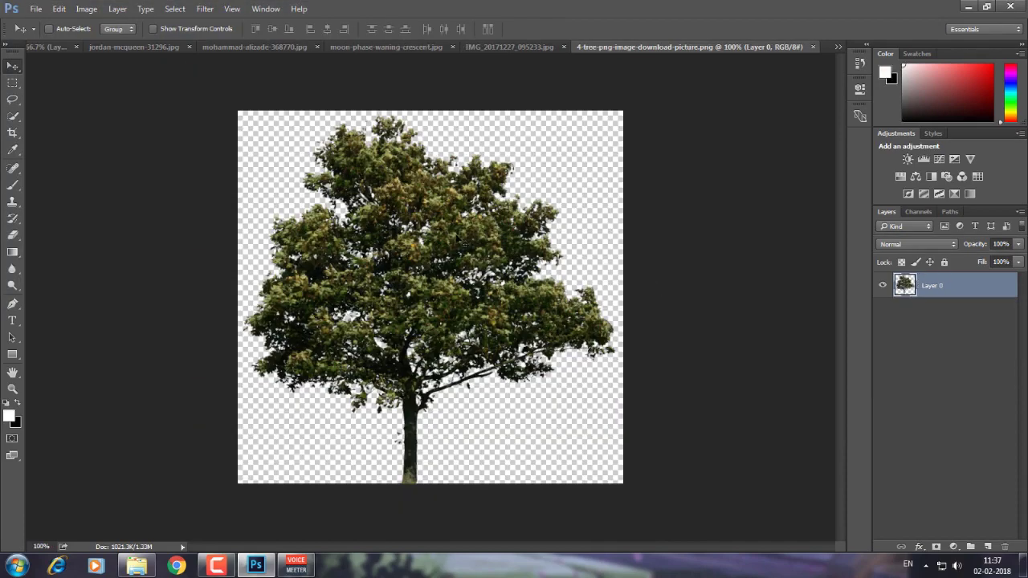
{"action": "left_click_drag", "start_coordinate": [501, 259], "coordinate": [339, 299]}
Step: Scale the tree to about 33% and stand it on the ridge left of the man
{"action": "key", "text": "ctrl+t"}
{"action": "left_click_drag", "start_coordinate": [273, 402], "coordinate": [298, 393]}
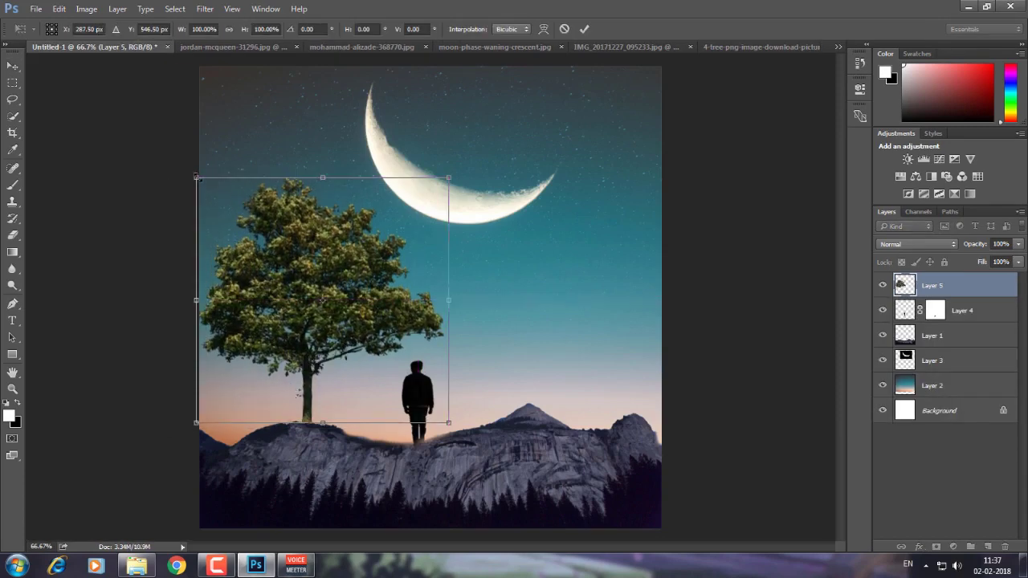
{"action": "left_click_drag", "start_coordinate": [197, 178], "coordinate": [342, 319]}
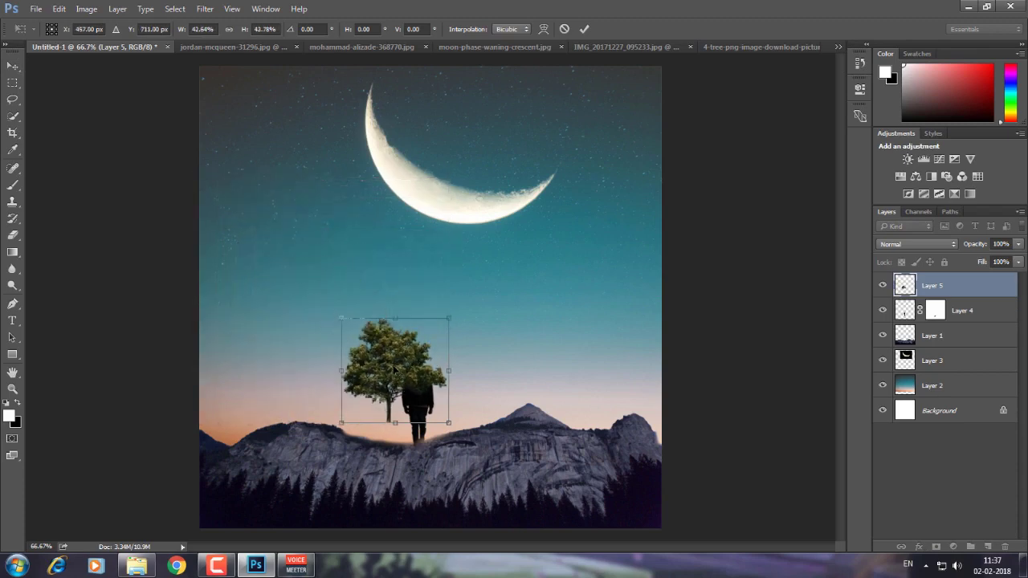
{"action": "left_click_drag", "start_coordinate": [394, 370], "coordinate": [313, 377]}
{"action": "left_click_drag", "start_coordinate": [374, 323], "coordinate": [354, 343]}
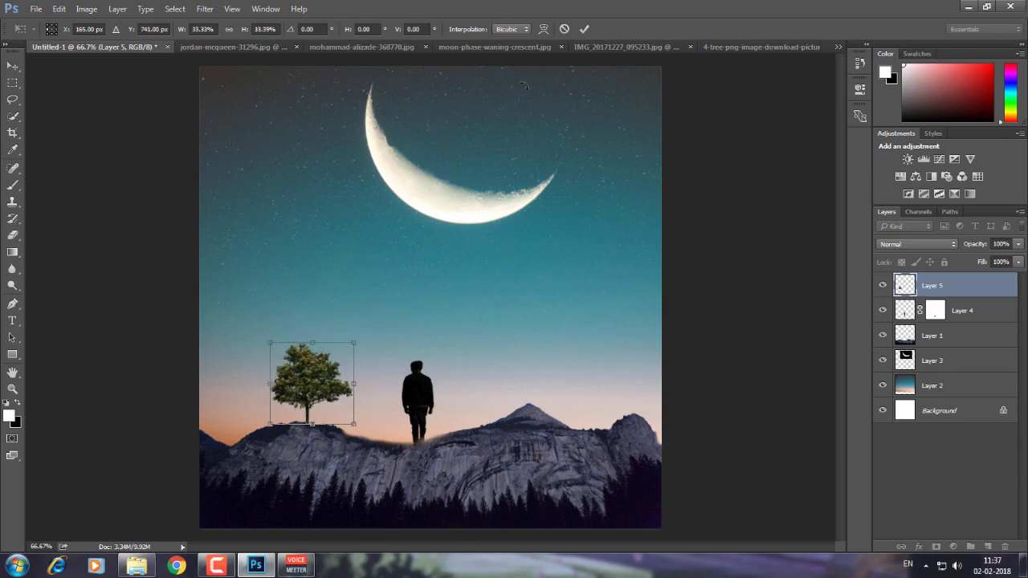
{"action": "left_click", "coordinate": [584, 30]}
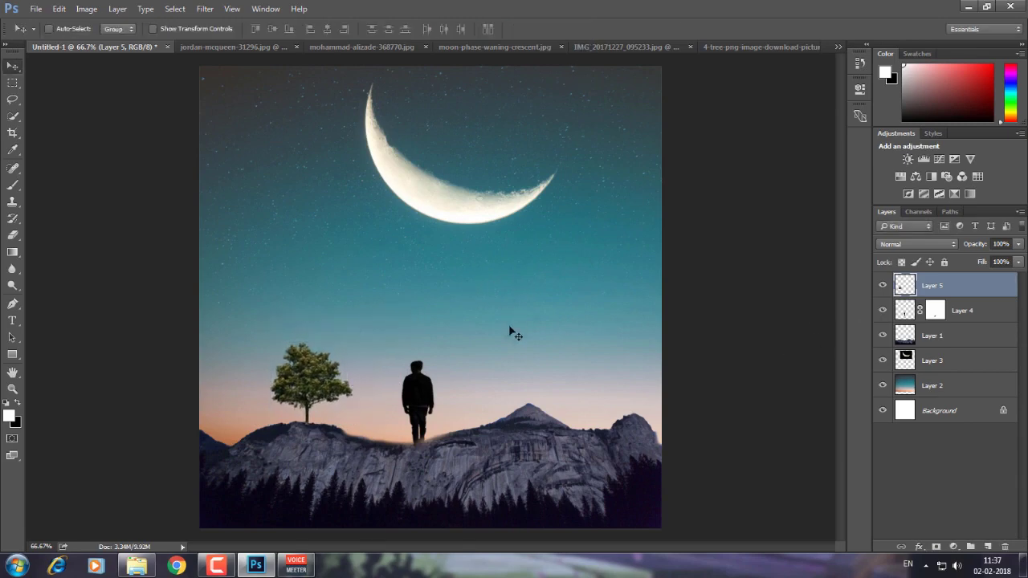
Step: Drop the tree's Camera Raw Exposure to the minimum, -5.00, for a black silhouette
{"action": "left_click", "coordinate": [202, 9]}
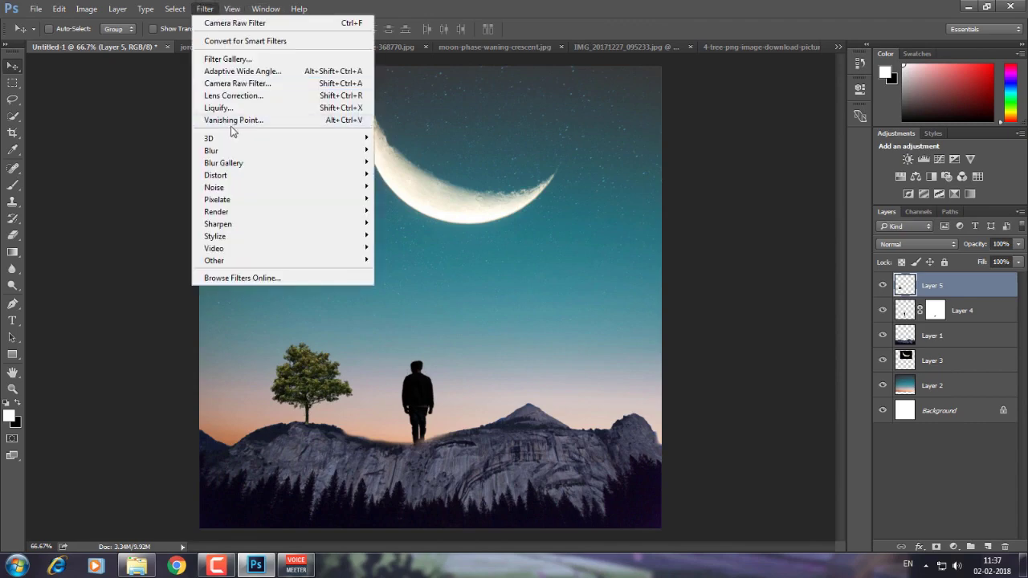
{"action": "left_click", "coordinate": [256, 82]}
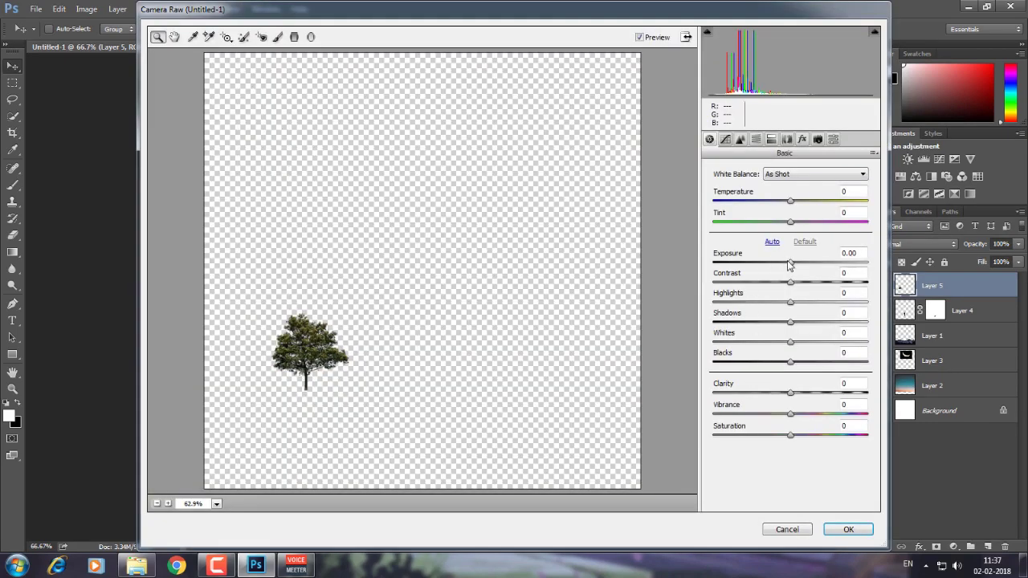
{"action": "left_click_drag", "start_coordinate": [791, 264], "coordinate": [654, 272]}
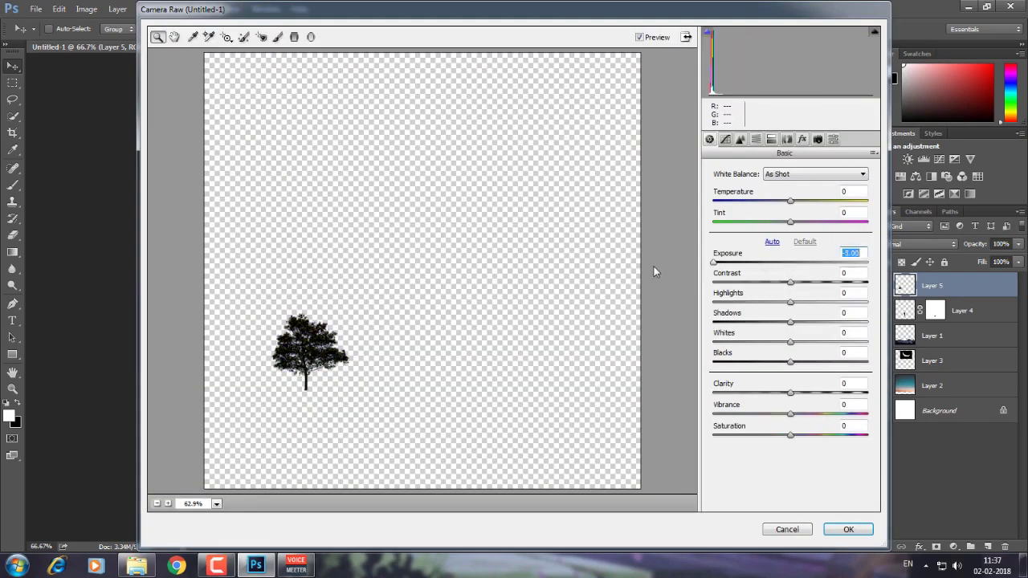
{"action": "left_click", "coordinate": [854, 533]}
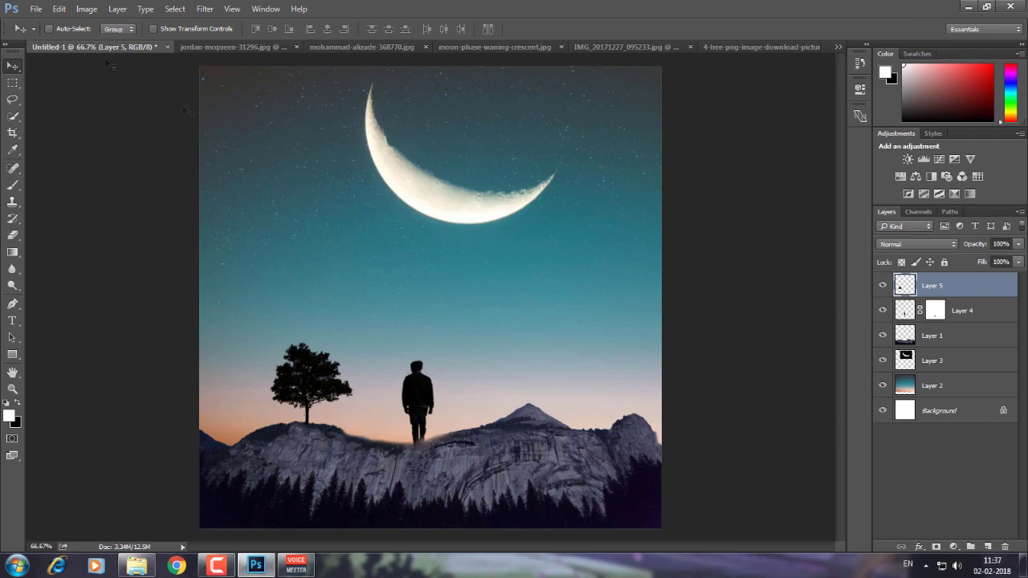
Step: Open Flying-Bird-PNG-HD, close jordan-mcqueen unsaved, and bring the birds into Untitled-1
{"action": "key", "text": "alt+f"}
{"action": "key", "text": "o"}
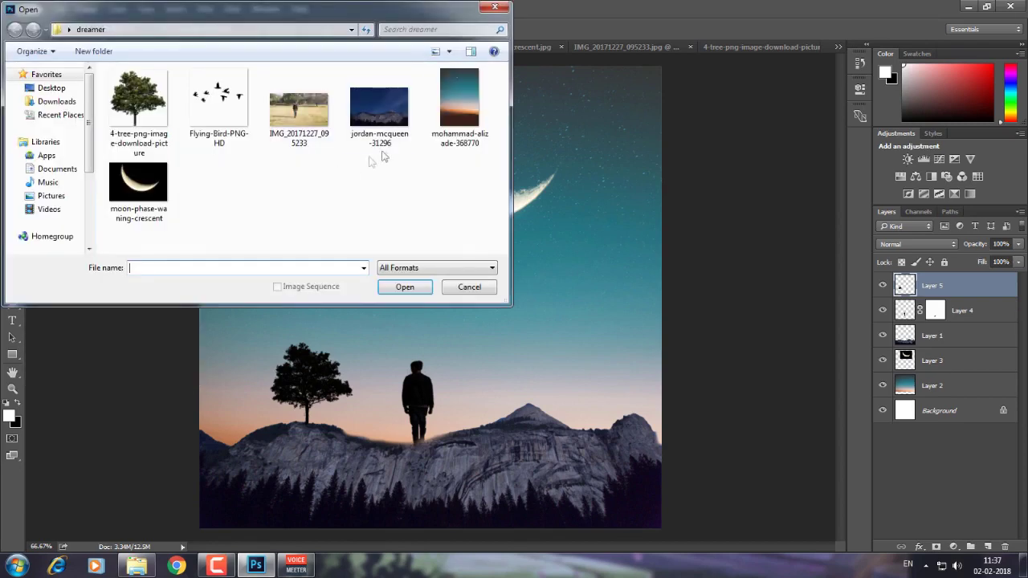
{"action": "double_click", "coordinate": [234, 107]}
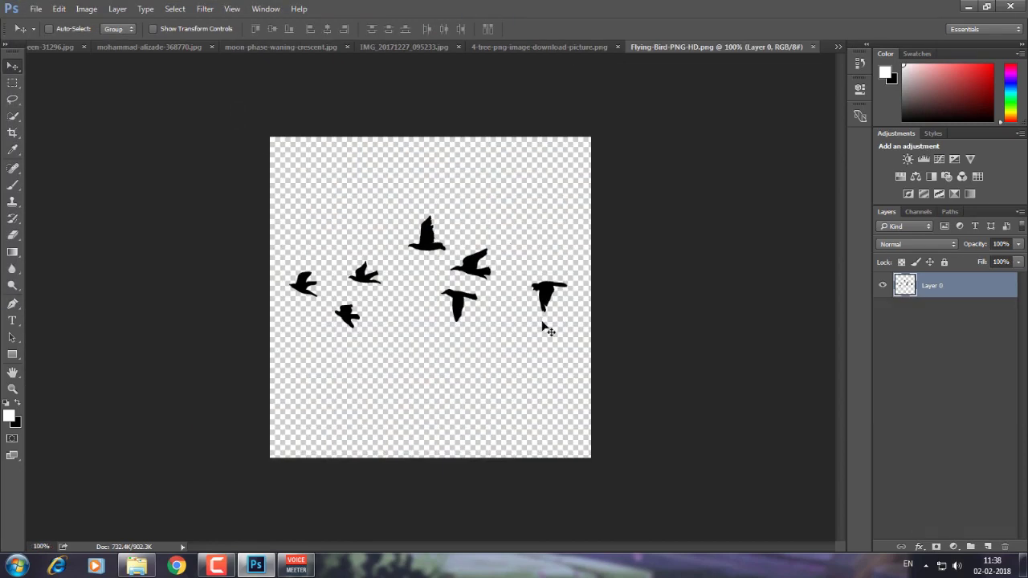
{"action": "left_click_drag", "start_coordinate": [482, 298], "coordinate": [200, 46]}
{"action": "left_click", "coordinate": [224, 46]}
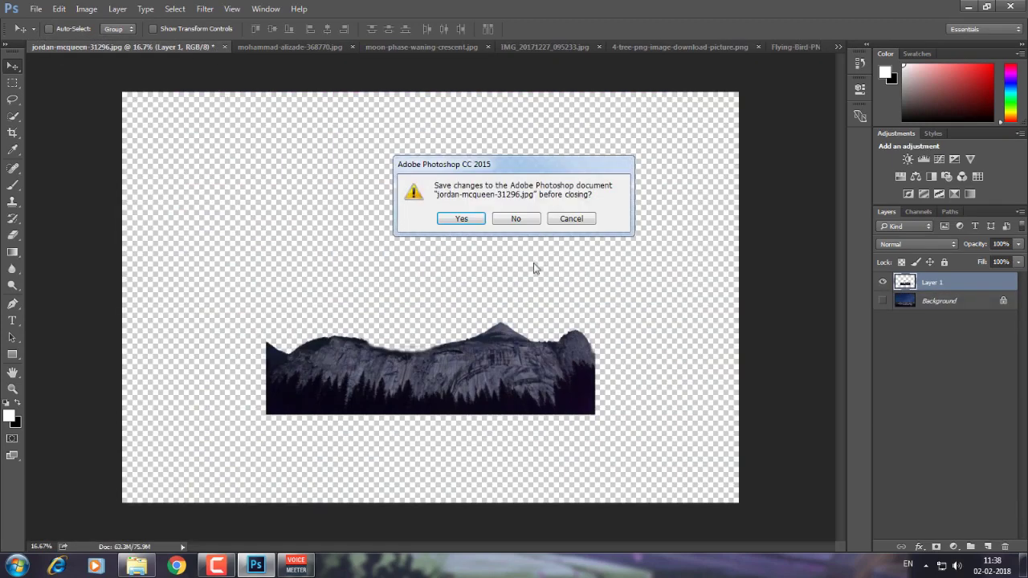
{"action": "left_click", "coordinate": [515, 220]}
{"action": "left_click_drag", "start_coordinate": [289, 221], "coordinate": [346, 183]}
Step: Scale the flock to about 49%, duplicate it, and place the flocks left and right of the moon
{"action": "key", "text": "ctrl+t"}
{"action": "left_click_drag", "start_coordinate": [232, 207], "coordinate": [282, 174]}
{"action": "left_click", "coordinate": [584, 29]}
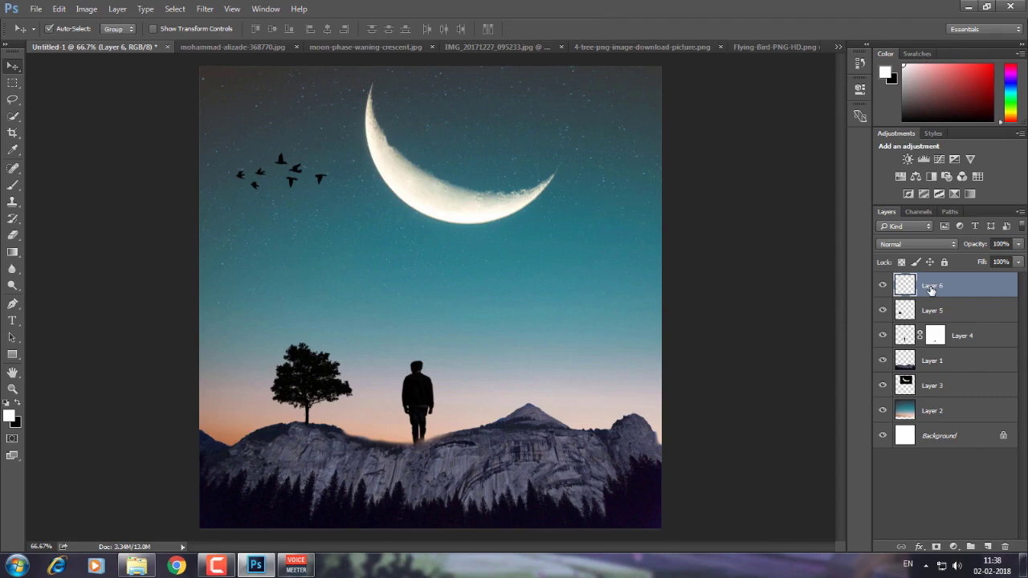
{"action": "key", "text": "ctrl+j"}
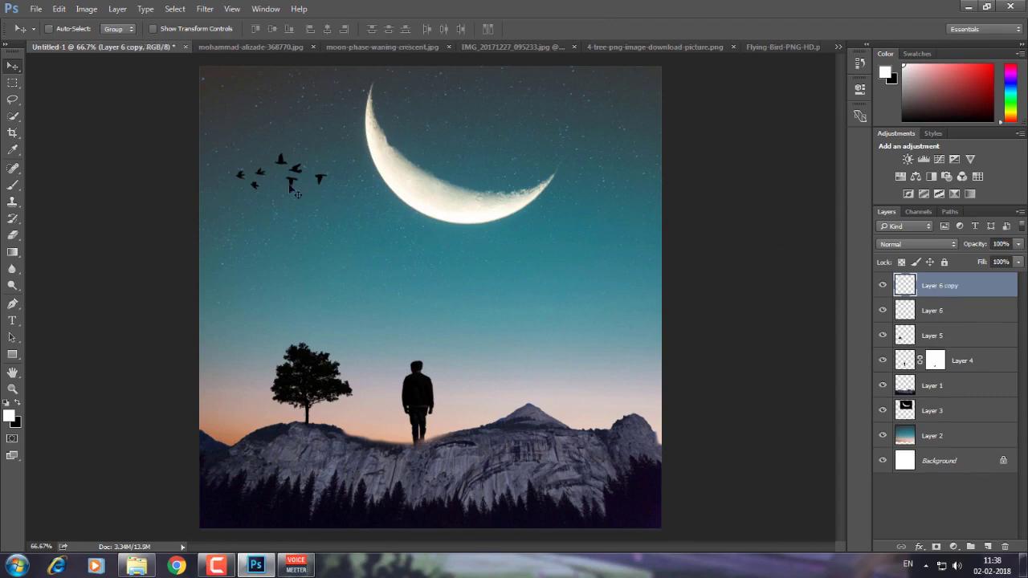
{"action": "left_click_drag", "start_coordinate": [293, 189], "coordinate": [609, 255]}
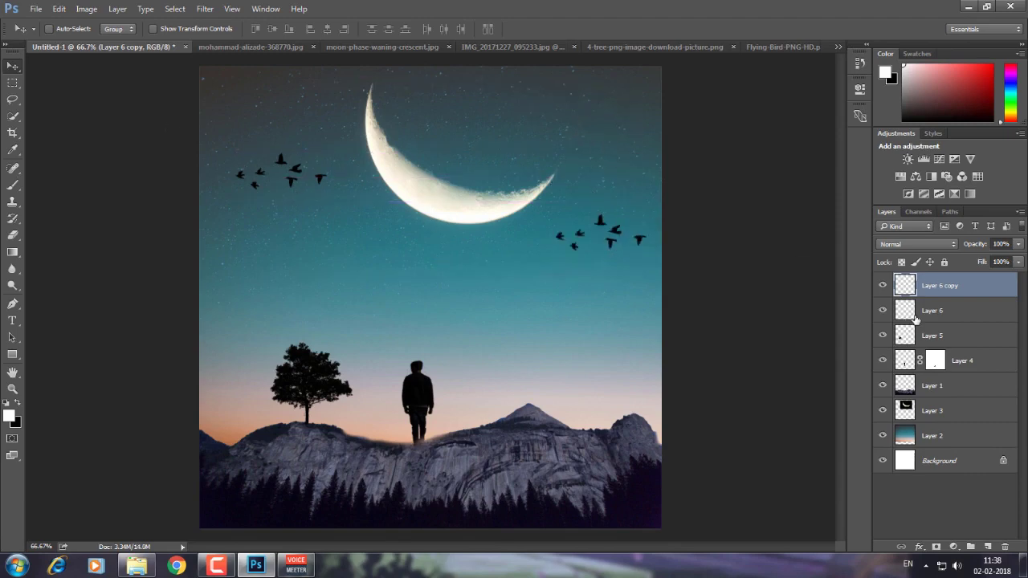
{"action": "left_click", "coordinate": [915, 318]}
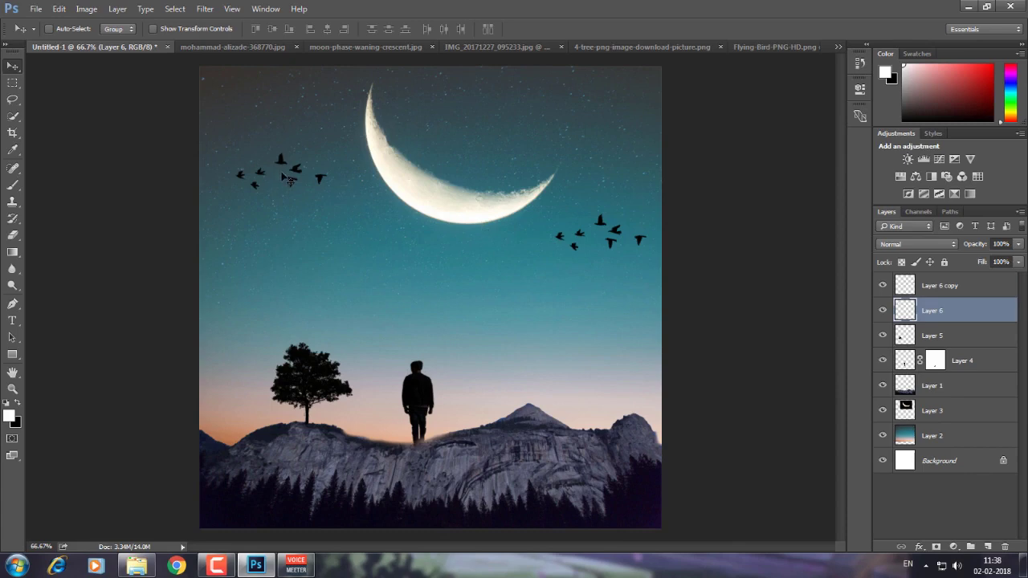
{"action": "left_click_drag", "start_coordinate": [282, 173], "coordinate": [271, 172]}
{"action": "left_click", "coordinate": [976, 436]}
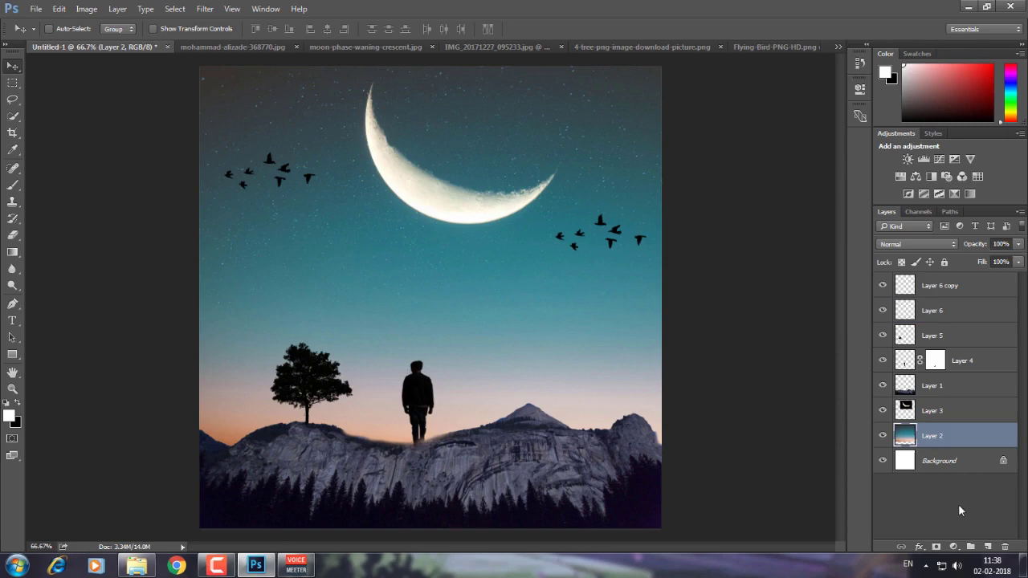
{"action": "left_click", "coordinate": [953, 547]}
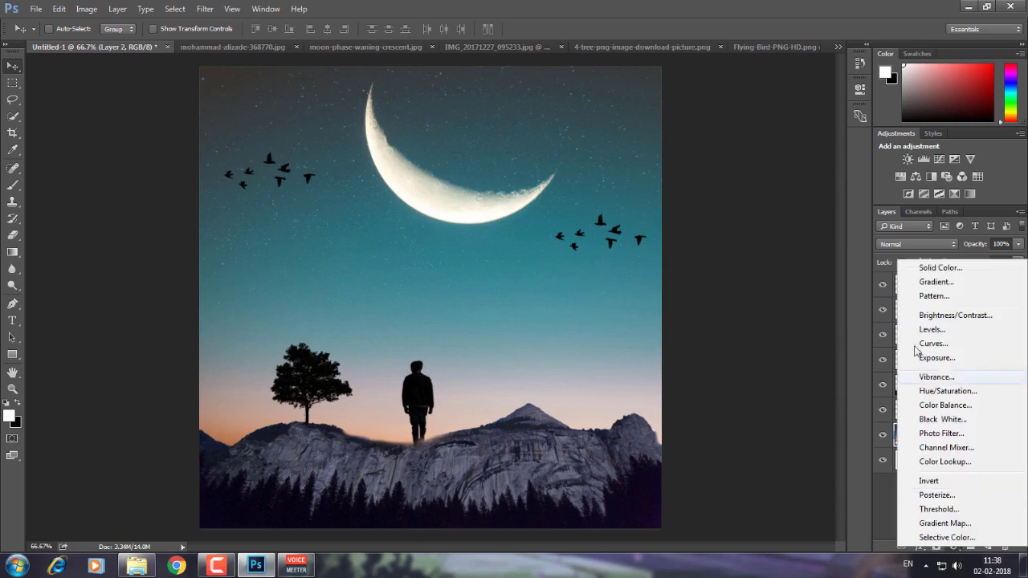
{"action": "left_click", "coordinate": [987, 462]}
{"action": "left_click", "coordinate": [760, 127]}
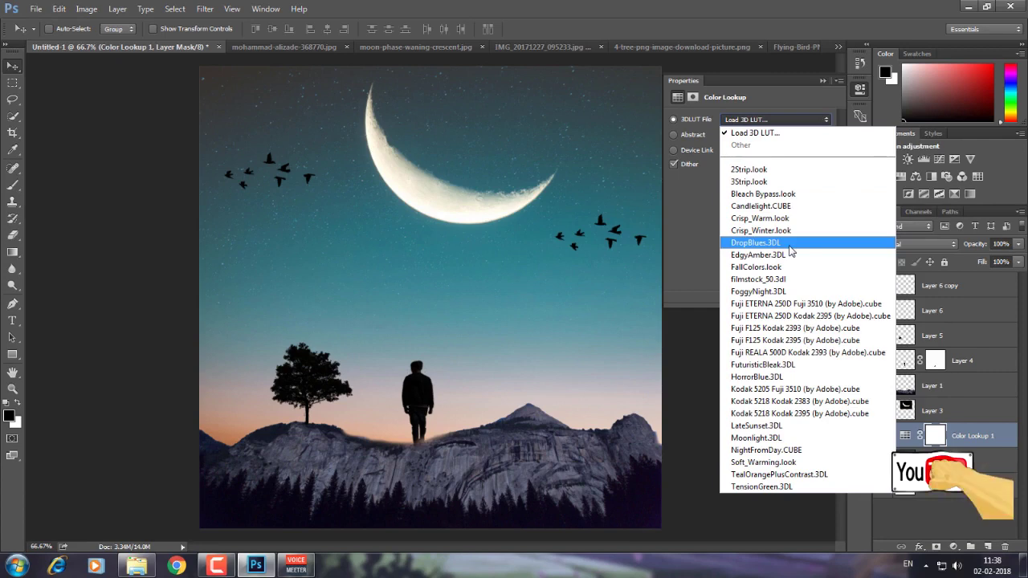
{"action": "left_click", "coordinate": [783, 242]}
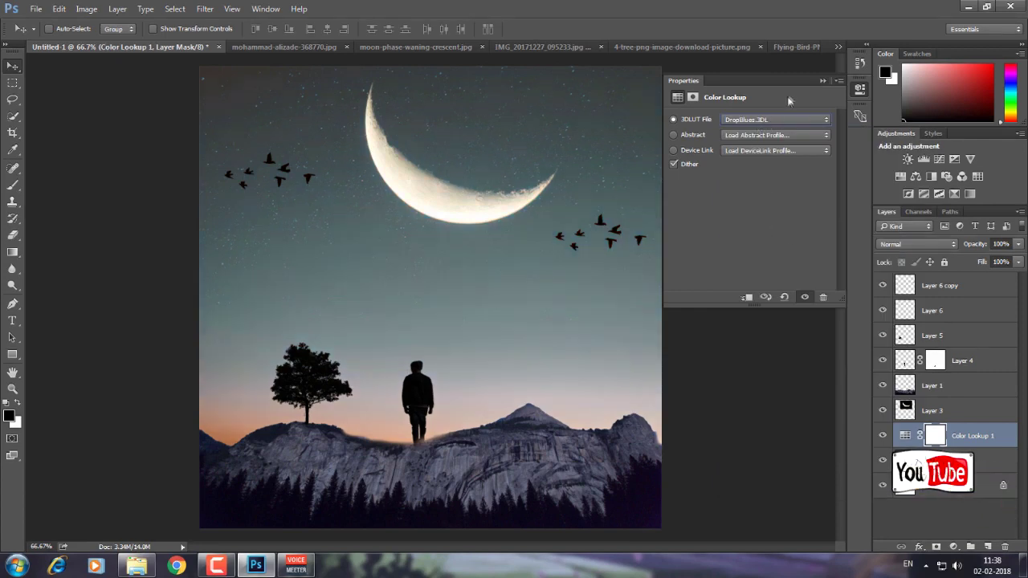
{"action": "left_click", "coordinate": [822, 81]}
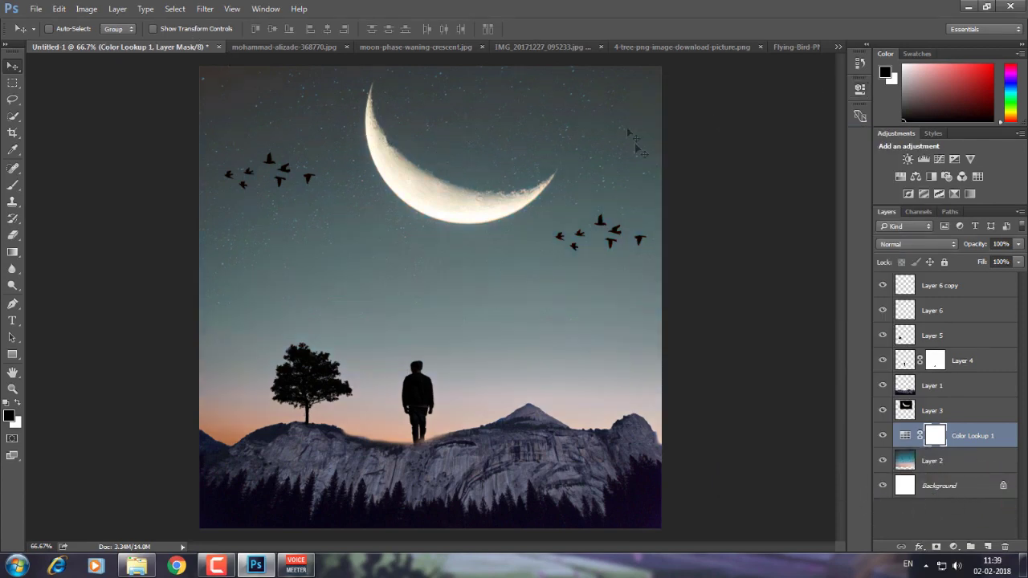
{"action": "left_click_drag", "start_coordinate": [996, 435], "coordinate": [968, 275]}
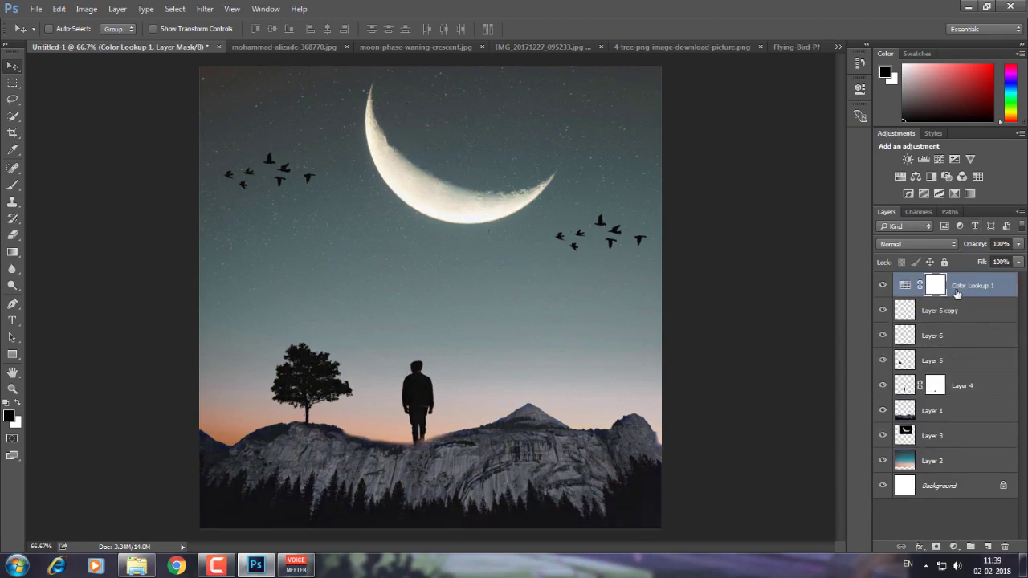
{"action": "key", "text": "Delete"}
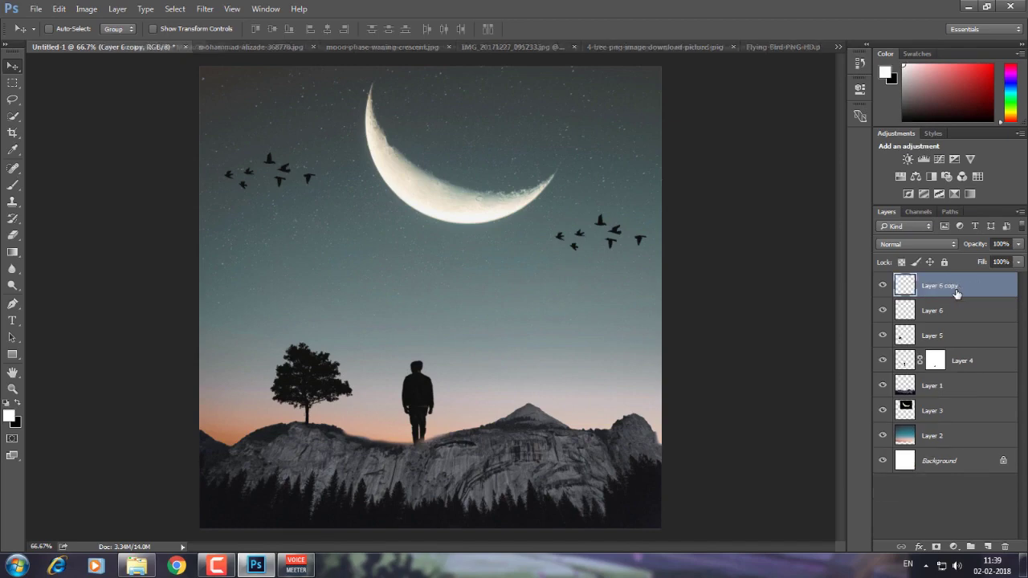